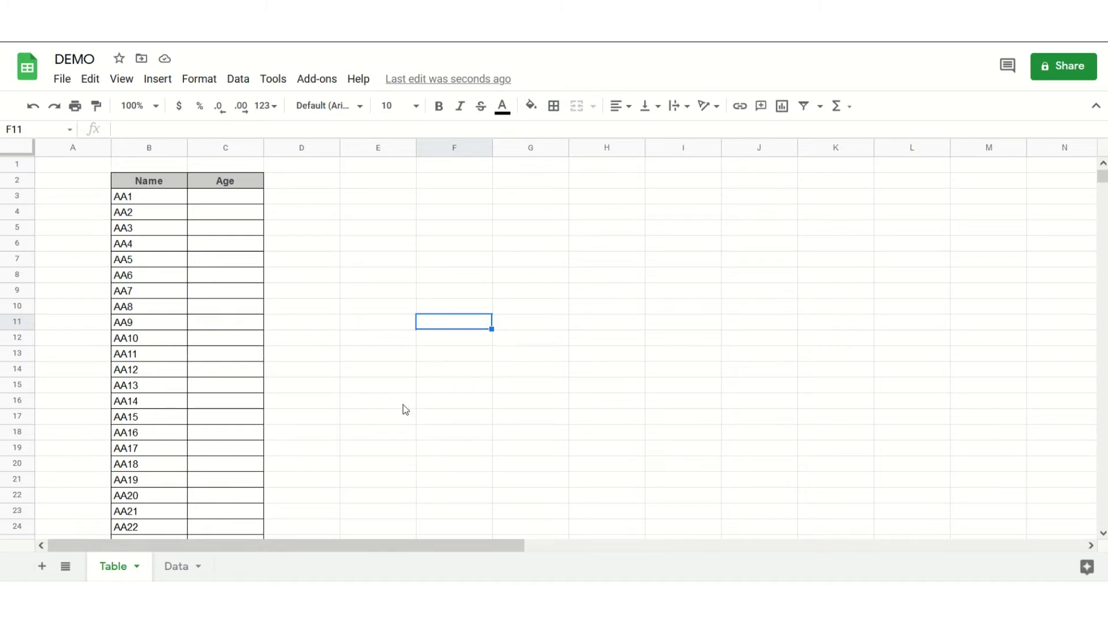
- Examine the names and ages listed on the Data sheet
left_click(168, 567)
left_click(95, 276)
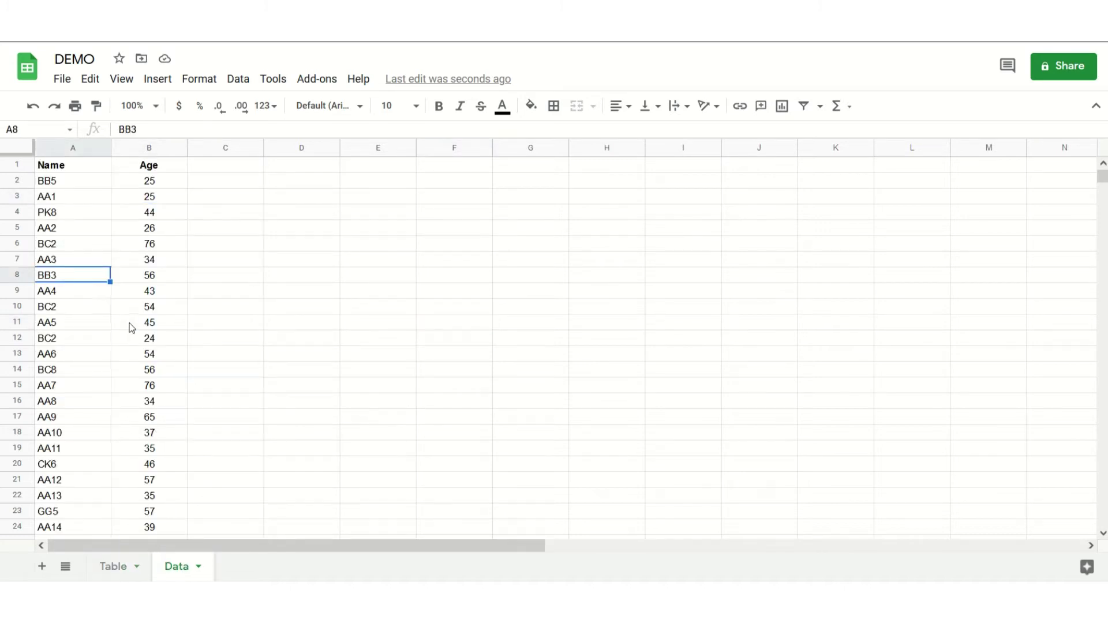
left_click(96, 199)
left_click(81, 263)
left_click(65, 299)
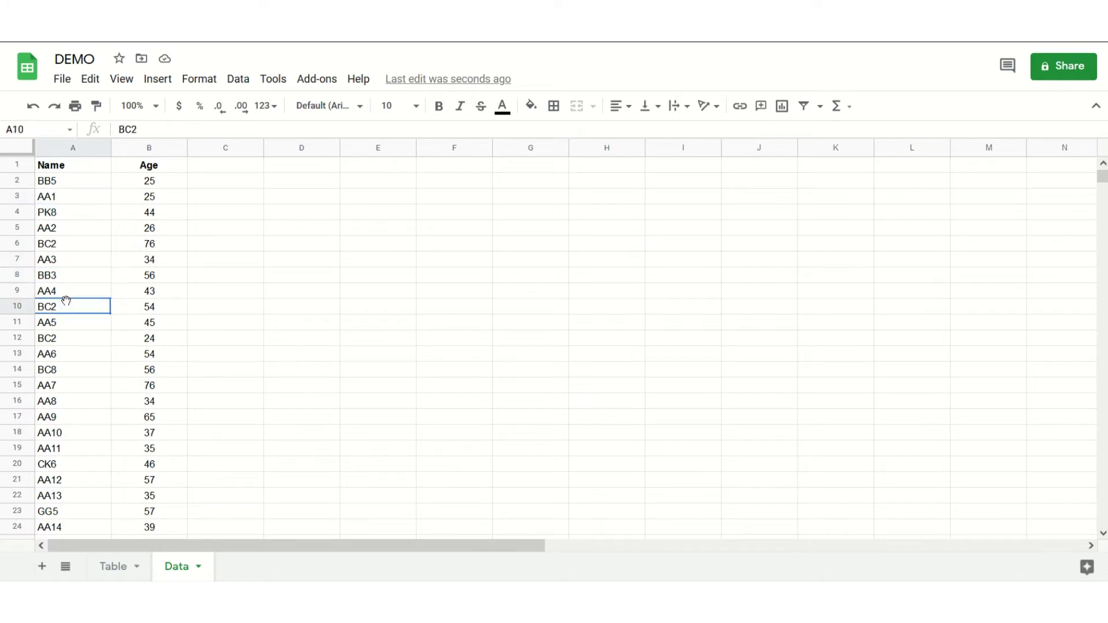
left_click(76, 356)
left_click(148, 244)
left_click(153, 311)
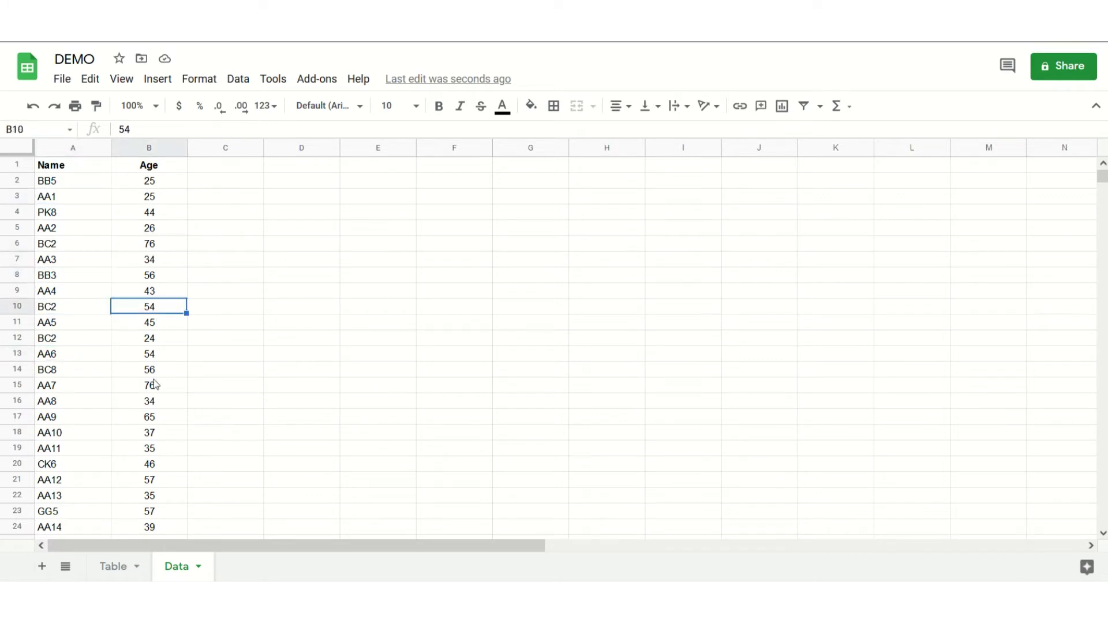
left_click(154, 386)
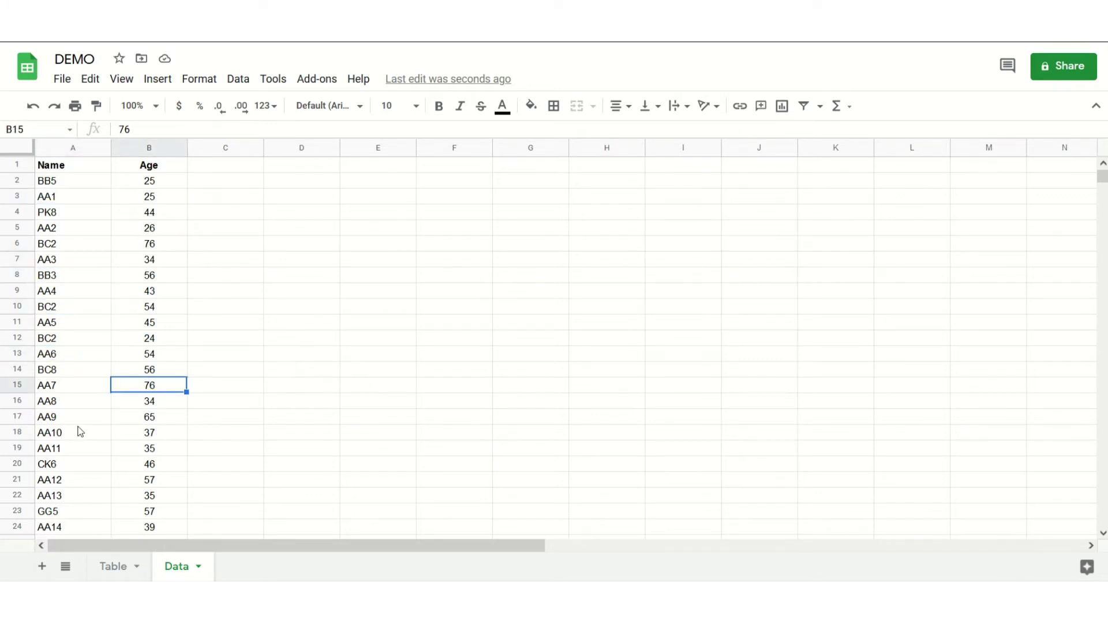
left_click(68, 338)
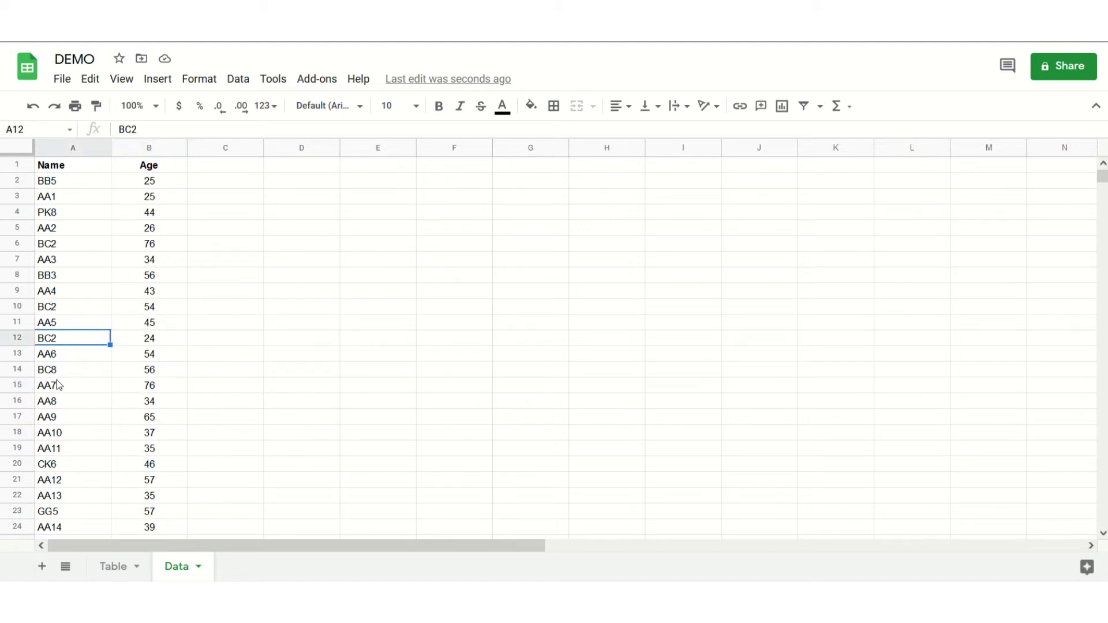
left_click(56, 382)
left_click(56, 406)
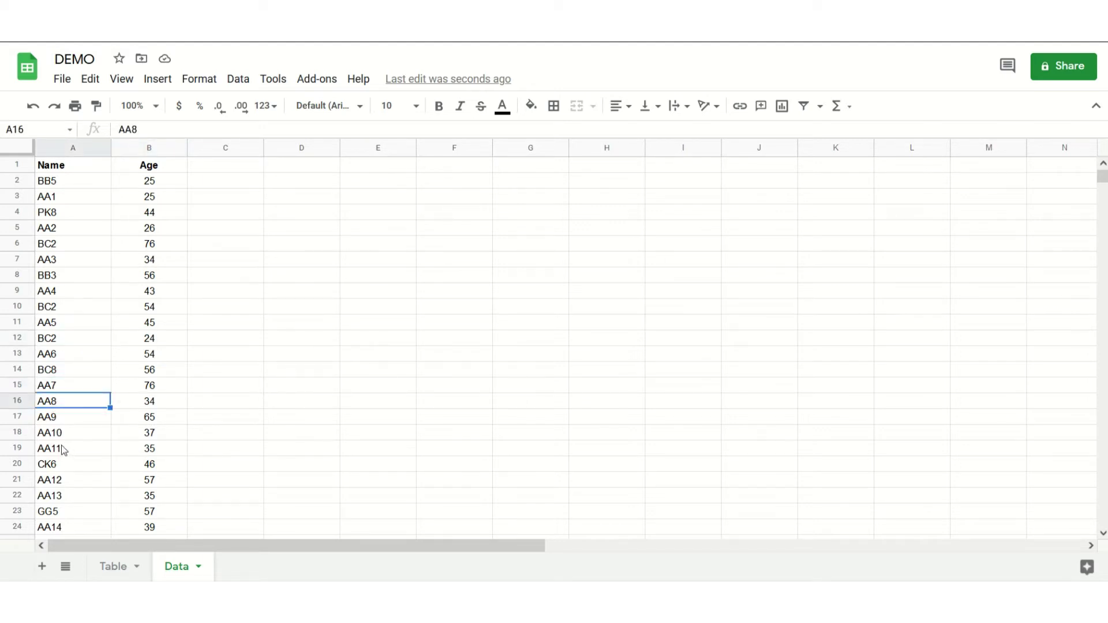
- Review the names AA1 to AA25 and the Age column on the Table sheet, comparing them with the Data sheet
left_click(117, 575)
left_click(142, 205)
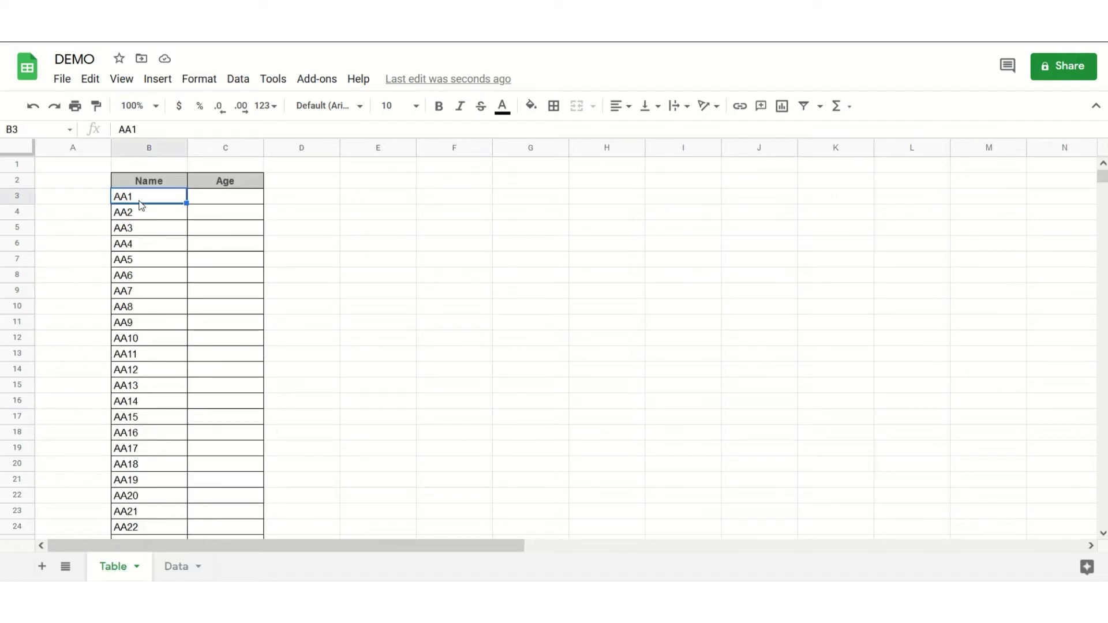
scroll(157, 412, "down", 4)
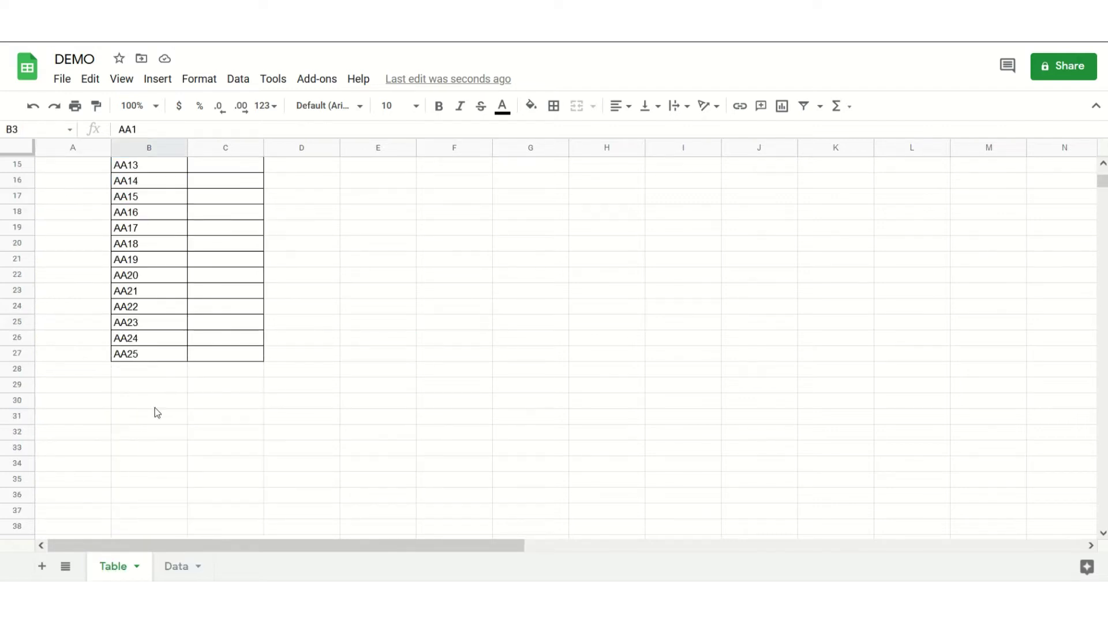
left_click(143, 354)
scroll(161, 404, "up", 5)
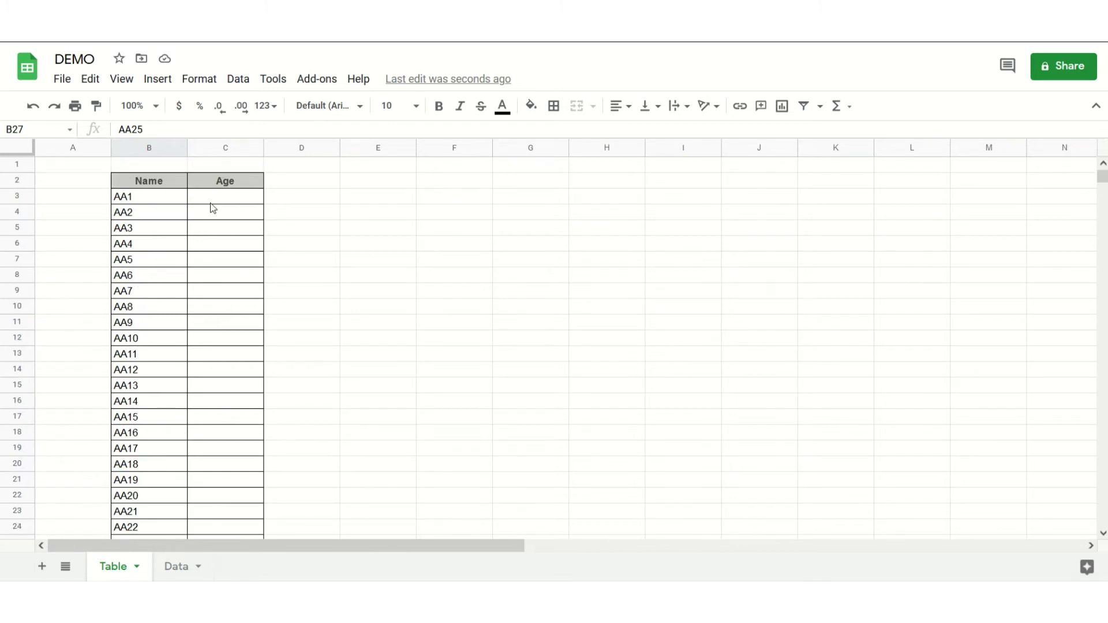
left_click(222, 260)
left_click(173, 566)
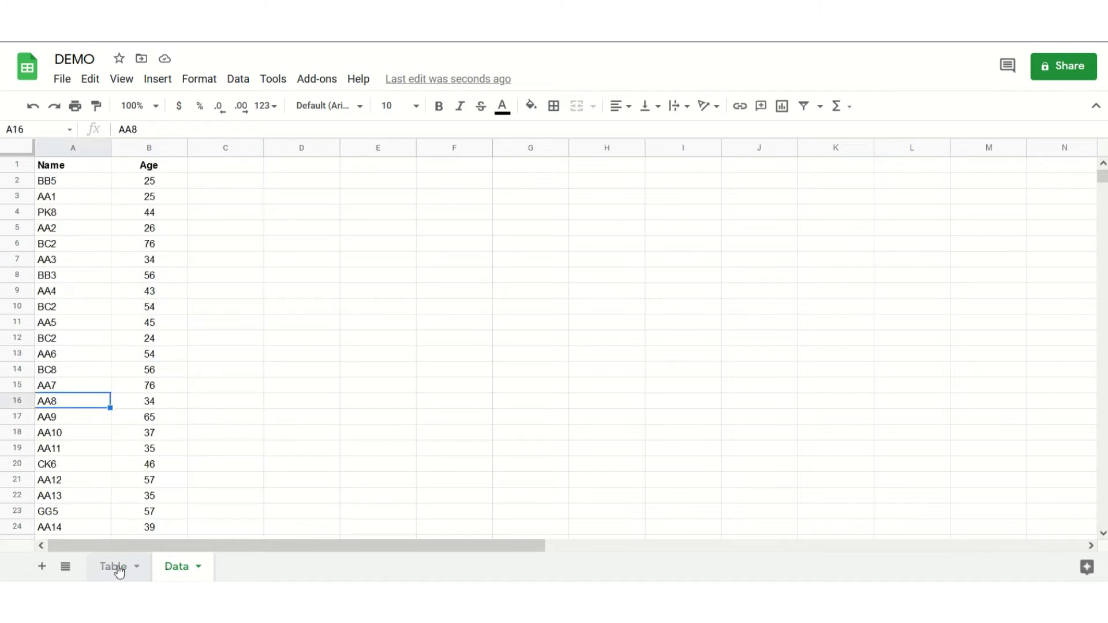
left_click(118, 567)
left_click(224, 375)
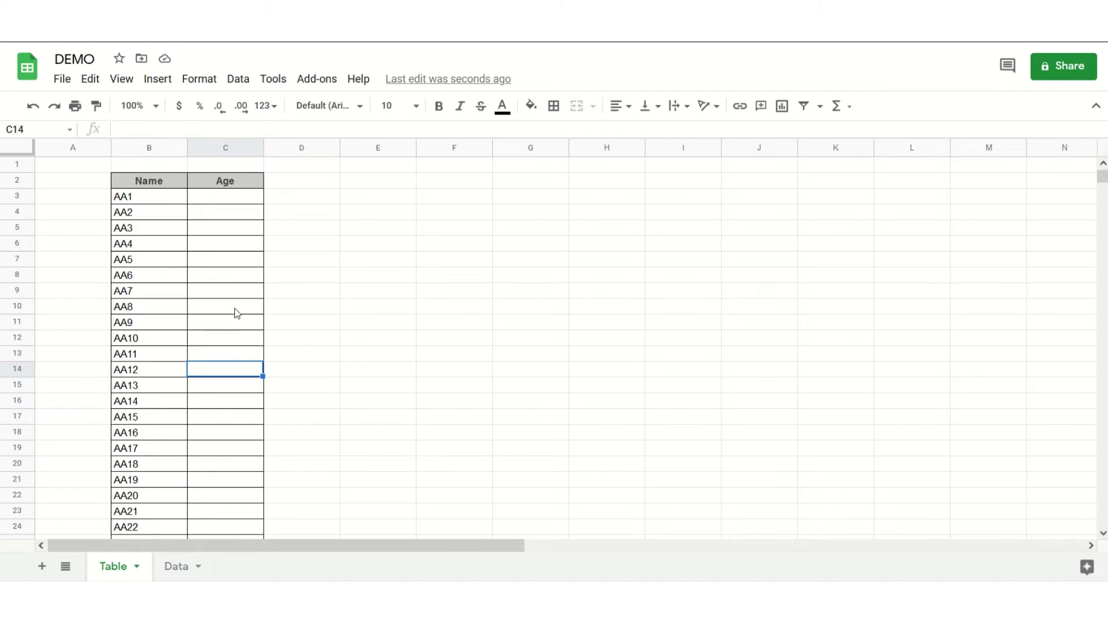
- Start a VLOOKUP formula in cell C3 of the Table sheet with B3 as the search key
left_click(215, 202)
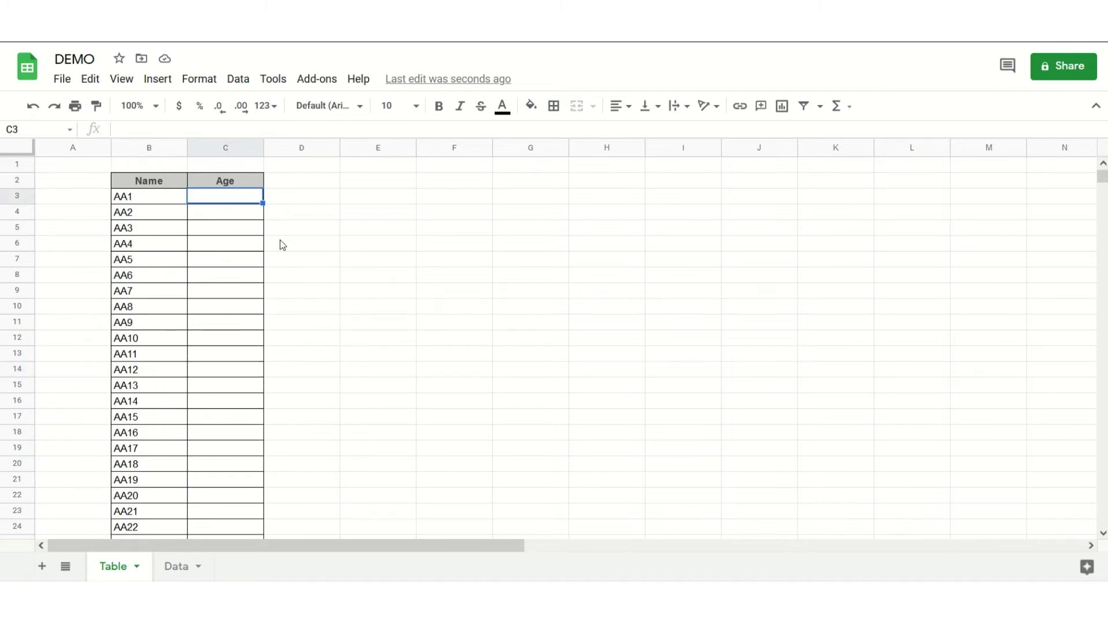
type("=")
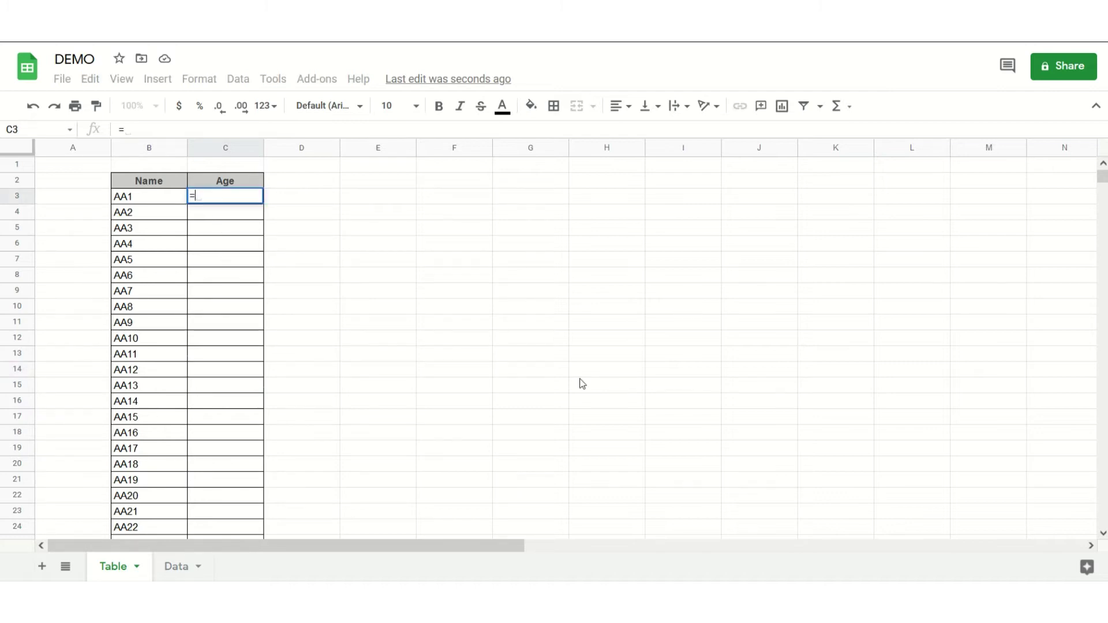
type("V")
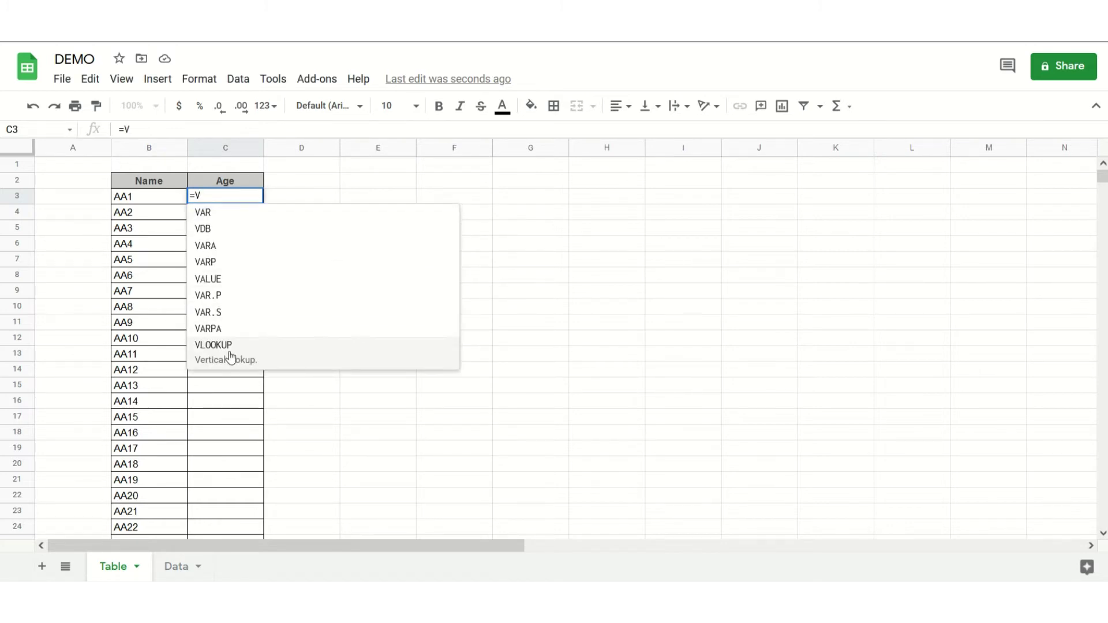
left_click(230, 352)
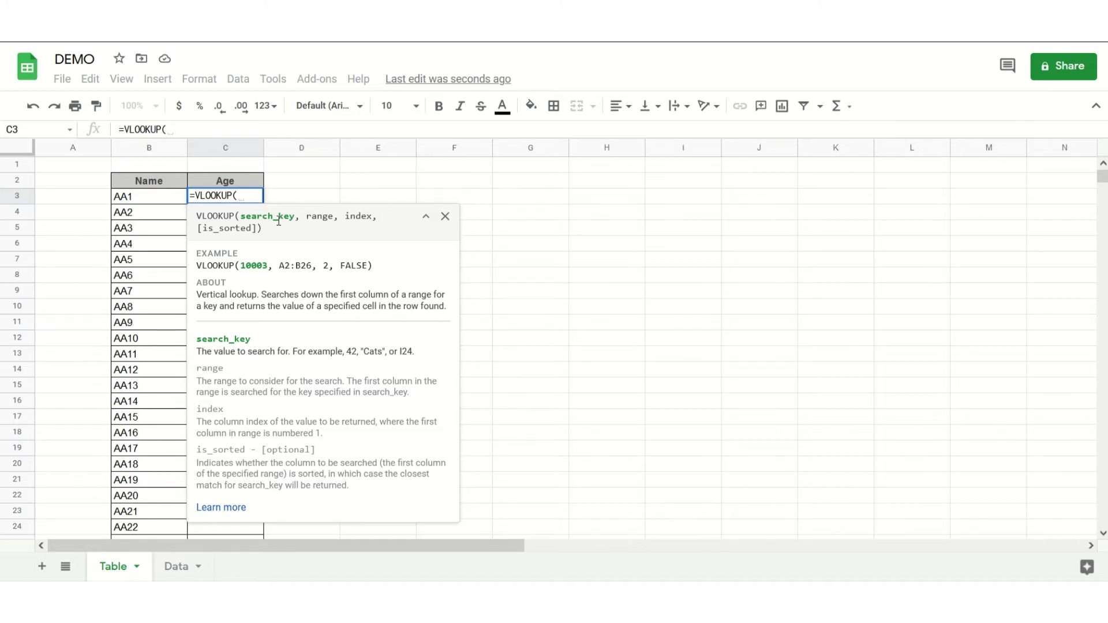
left_click(144, 203)
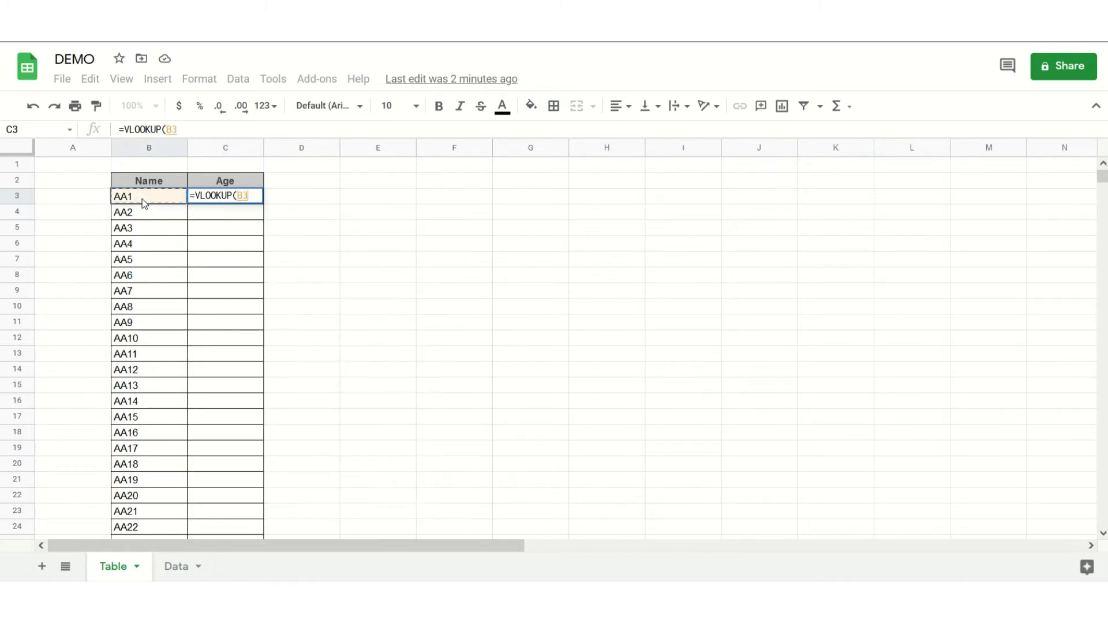
type(",")
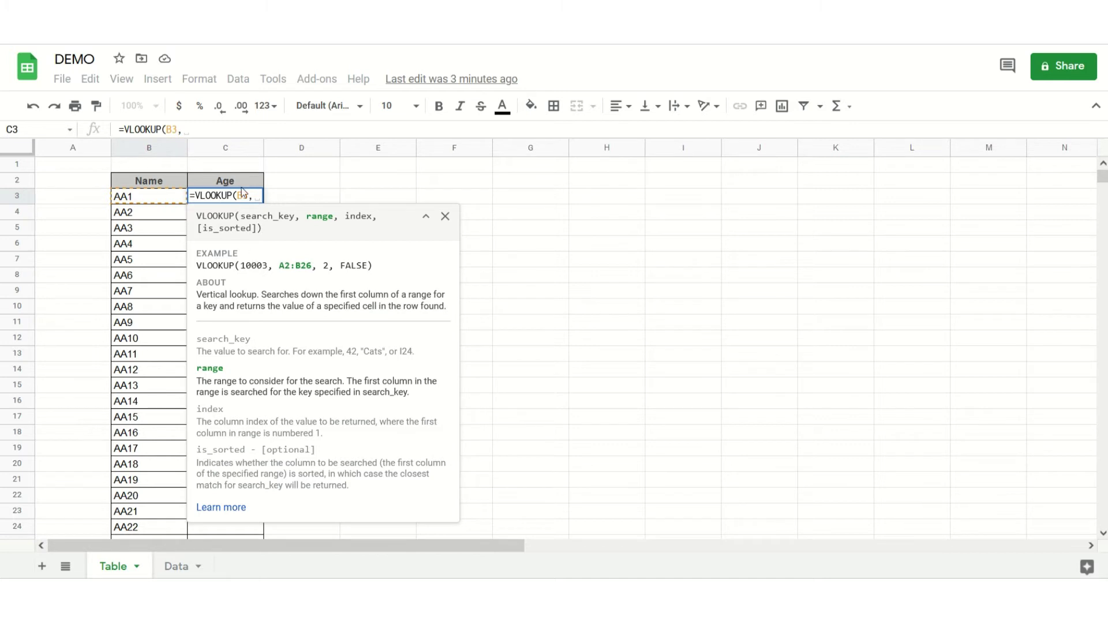
- Set the lookup range to the Name and Age columns of the Data sheet as the absolute reference $A$1:$B$45
left_click(179, 567)
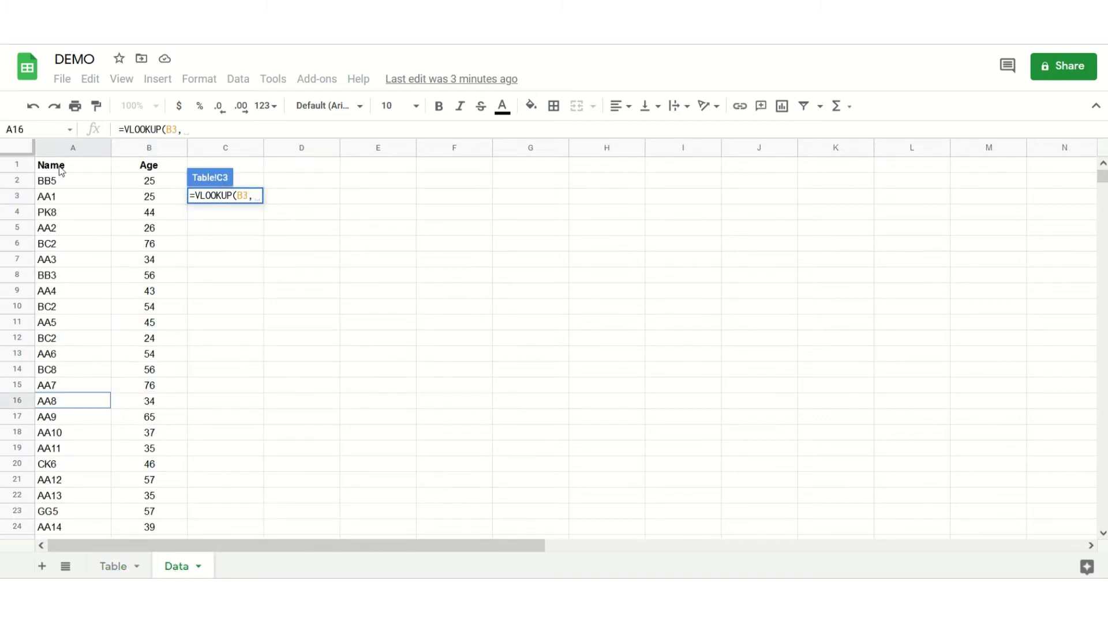
left_click_drag(60, 168, 157, 169)
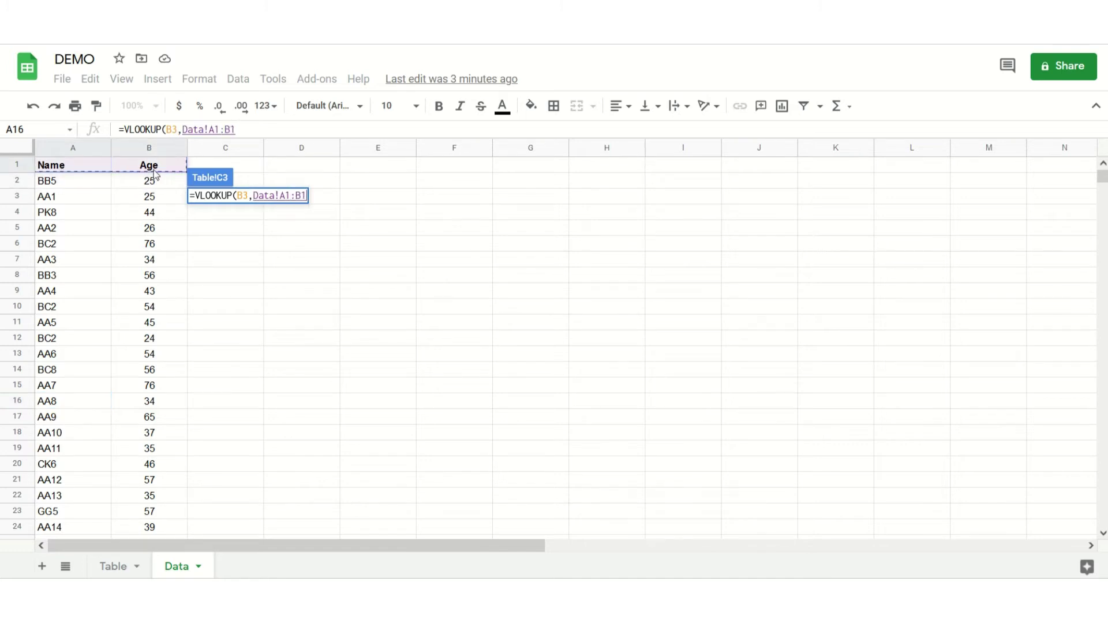
key("ctrl+shift+Down")
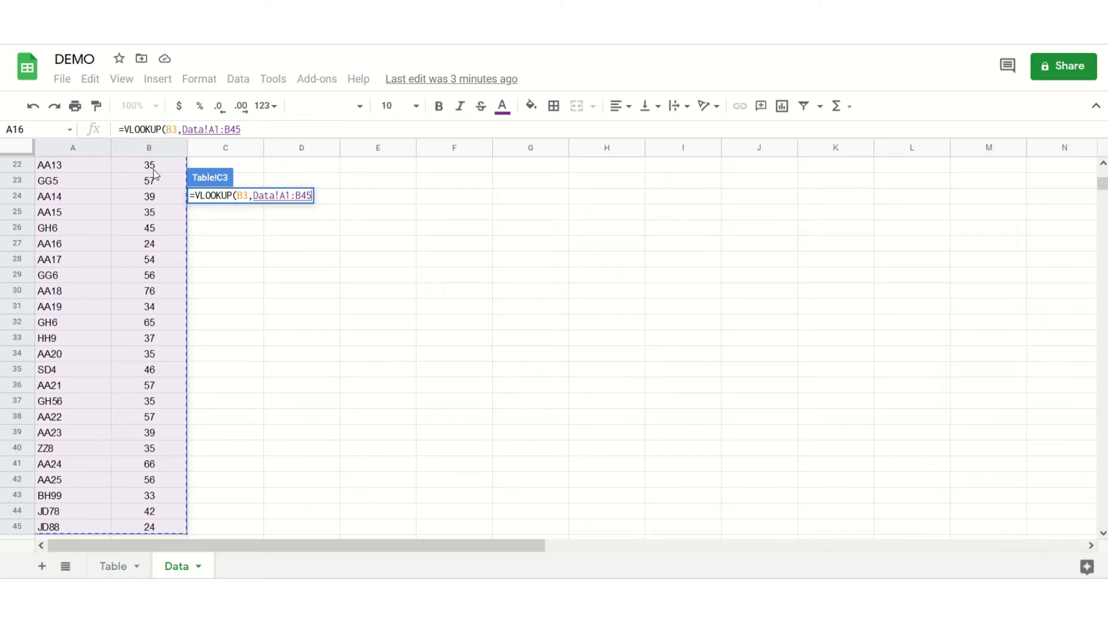
key("F4")
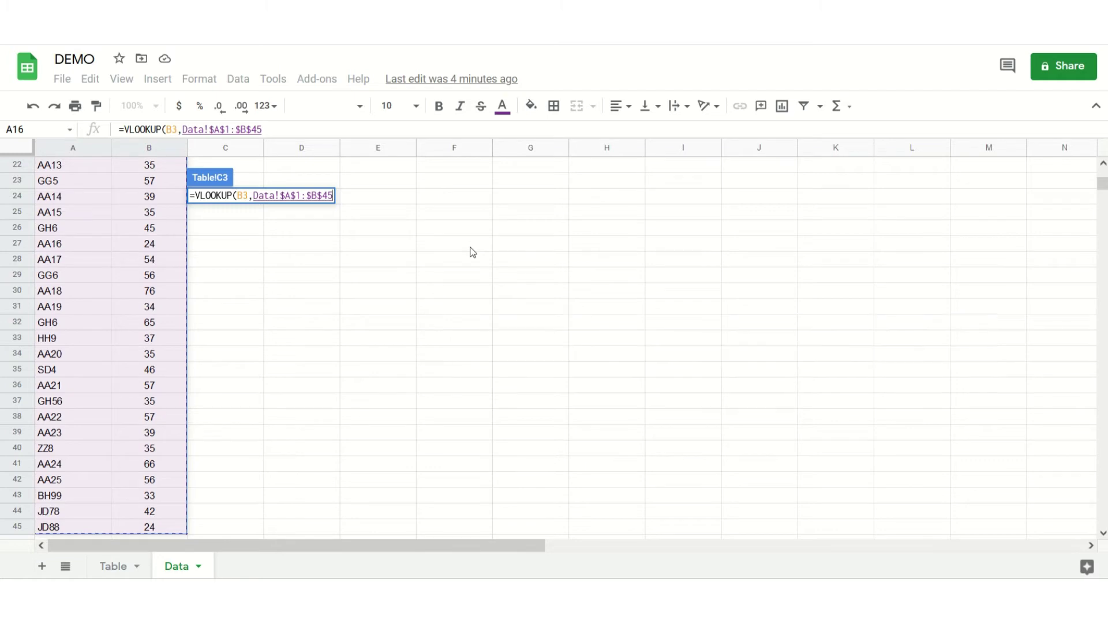
type(",")
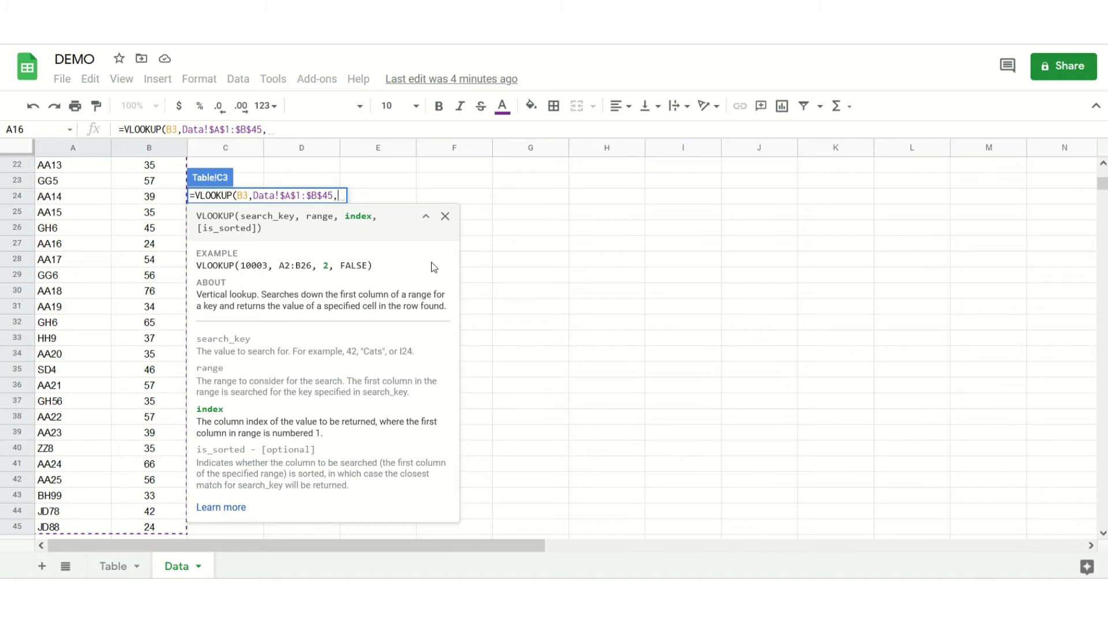
- Complete the VLOOKUP with column index 2 and 0 for an exact match, and enter the formula
scroll(107, 245, "up", 7)
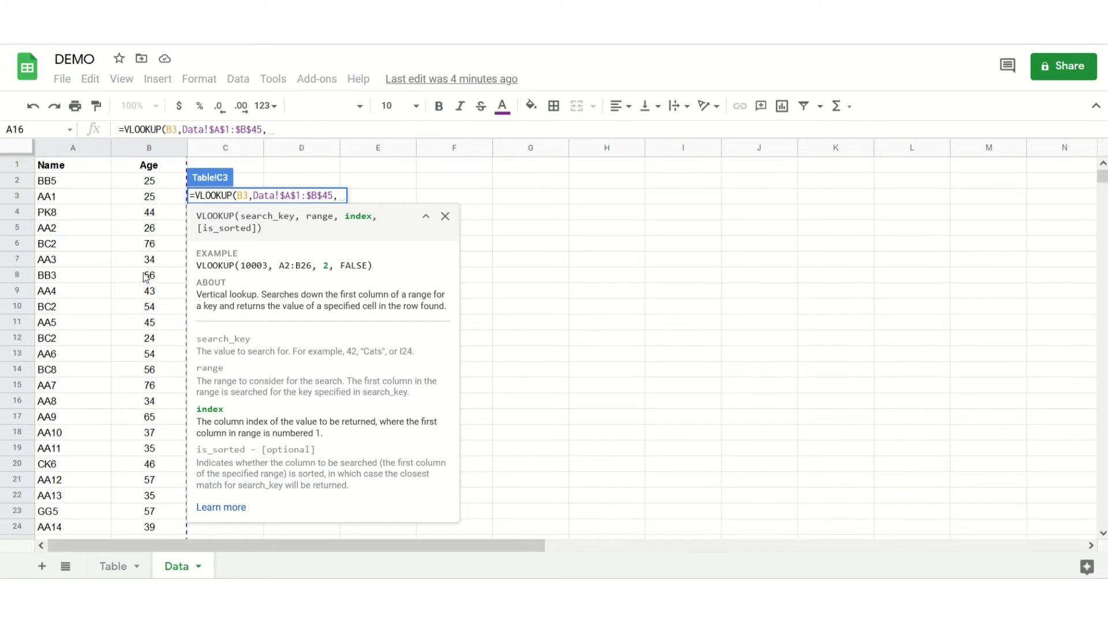
type("2")
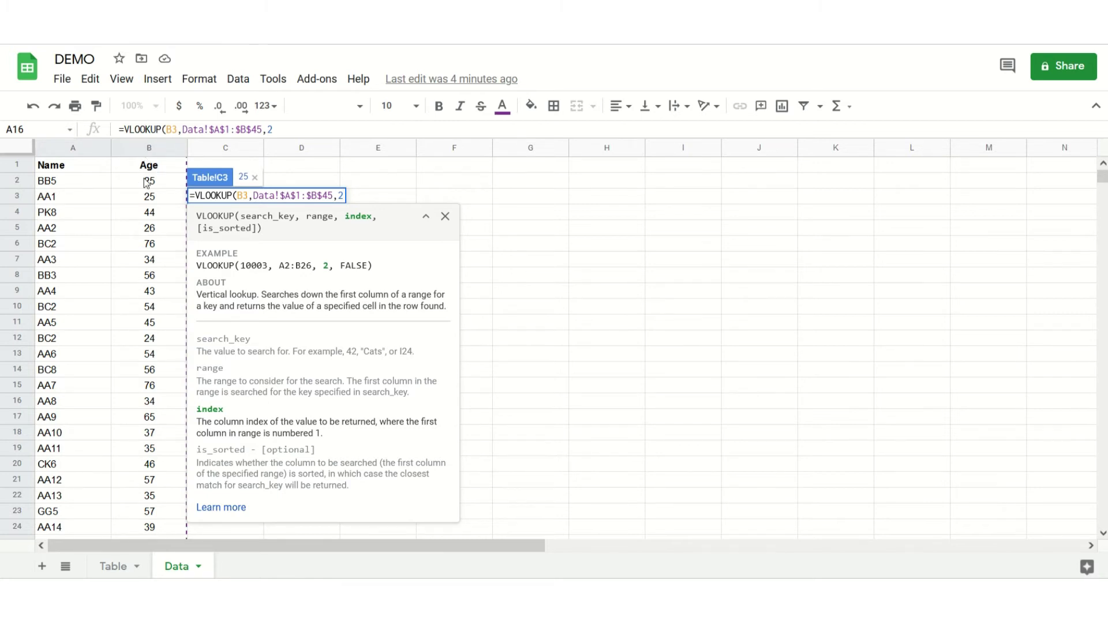
type(",")
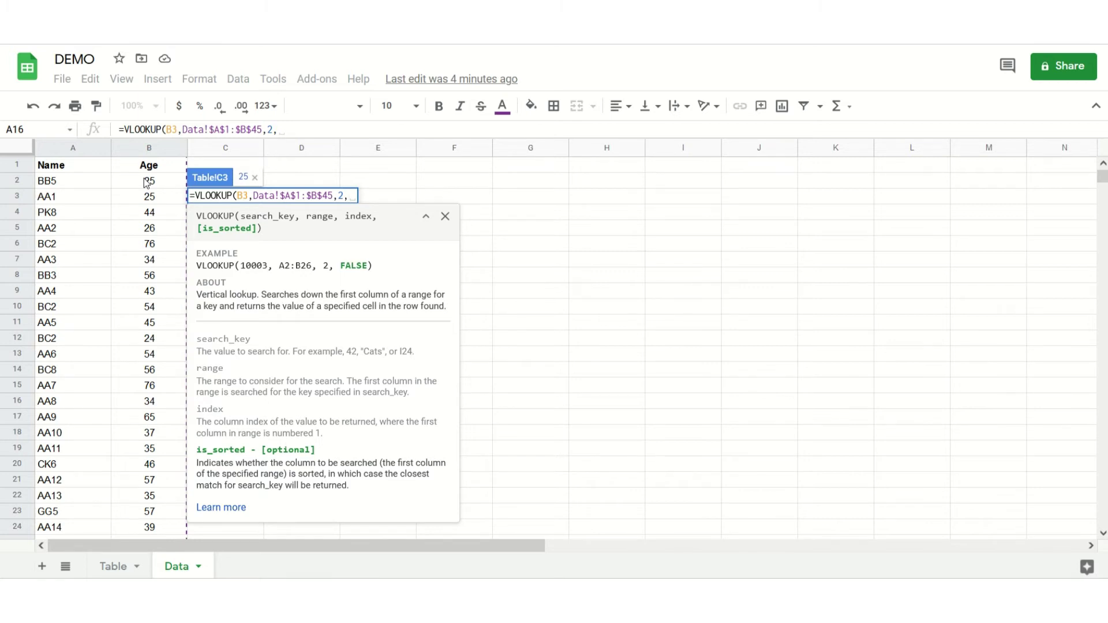
type("0")
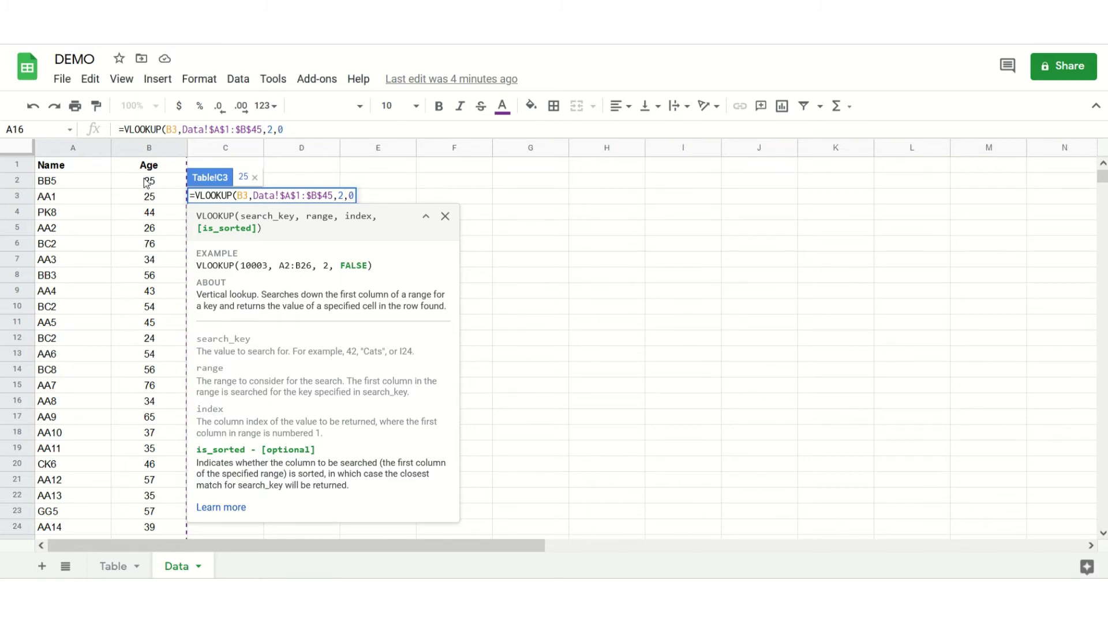
type(")")
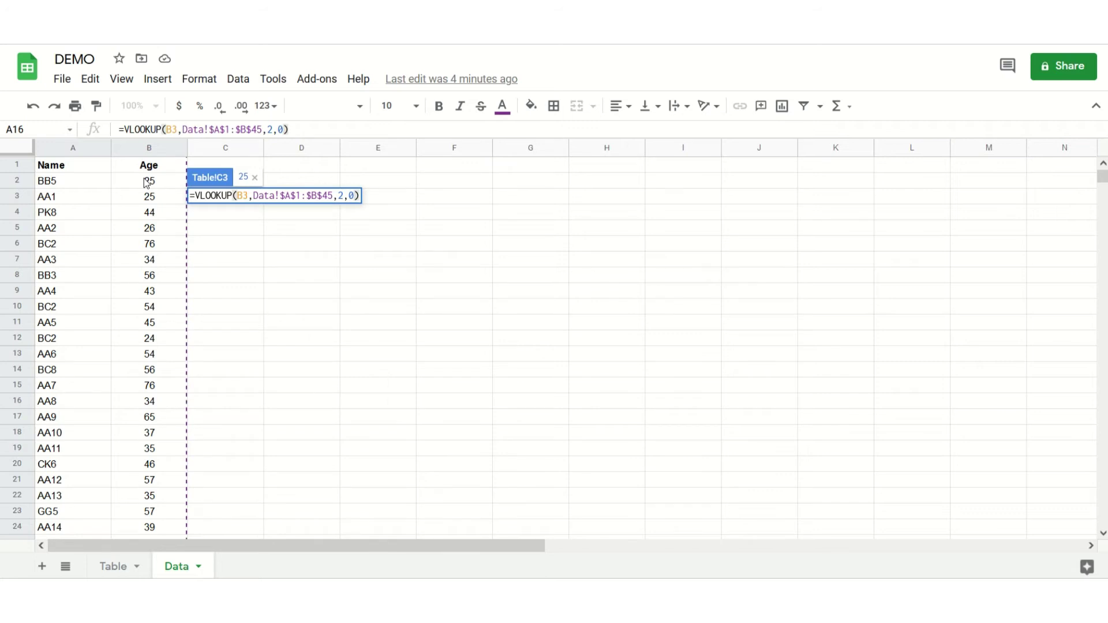
key("Return")
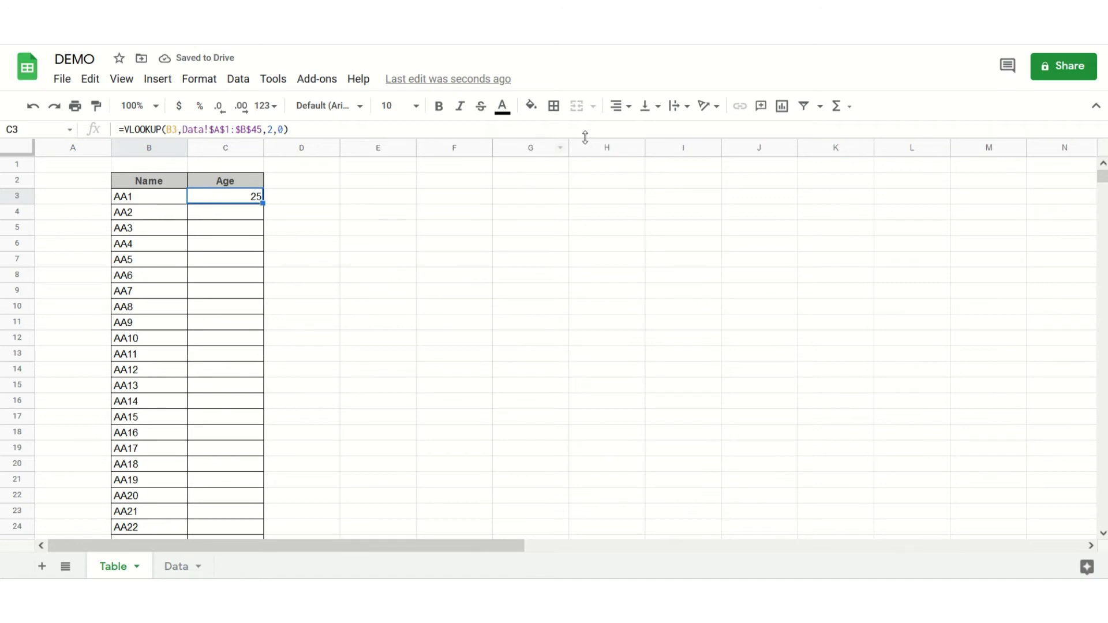
- Centre the age in cell C3 horizontally
left_click(618, 121)
left_click(250, 213)
left_click(251, 201)
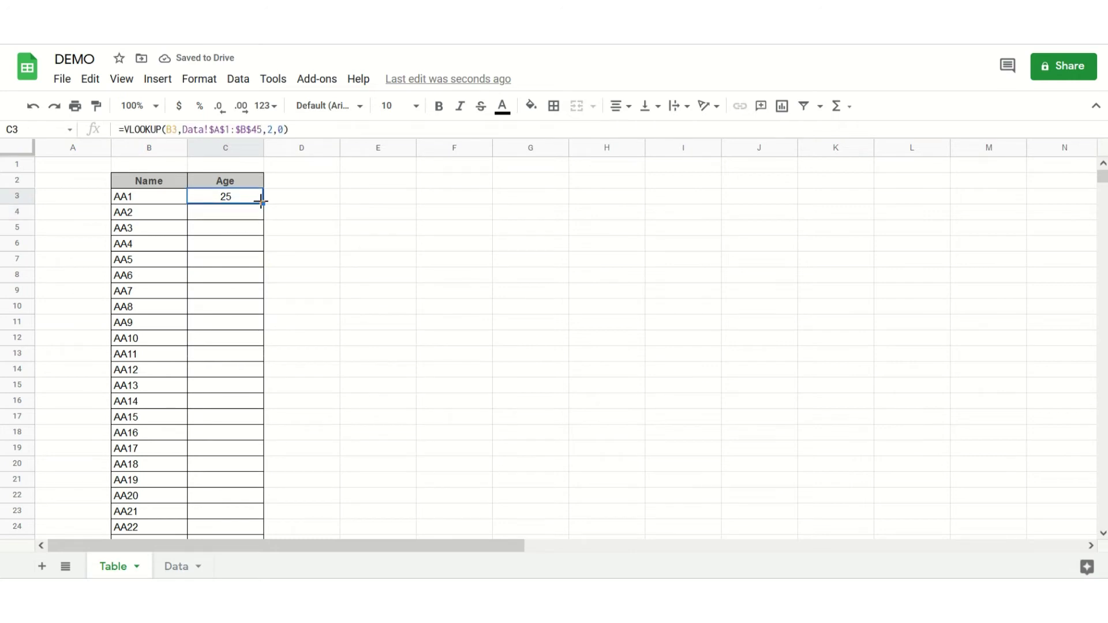
- Fill the C3 lookup formula down the Age column through C27 and check several of the copied formulas
left_click_drag(261, 202, 250, 495)
scroll(254, 352, "up", 2)
left_click(254, 338)
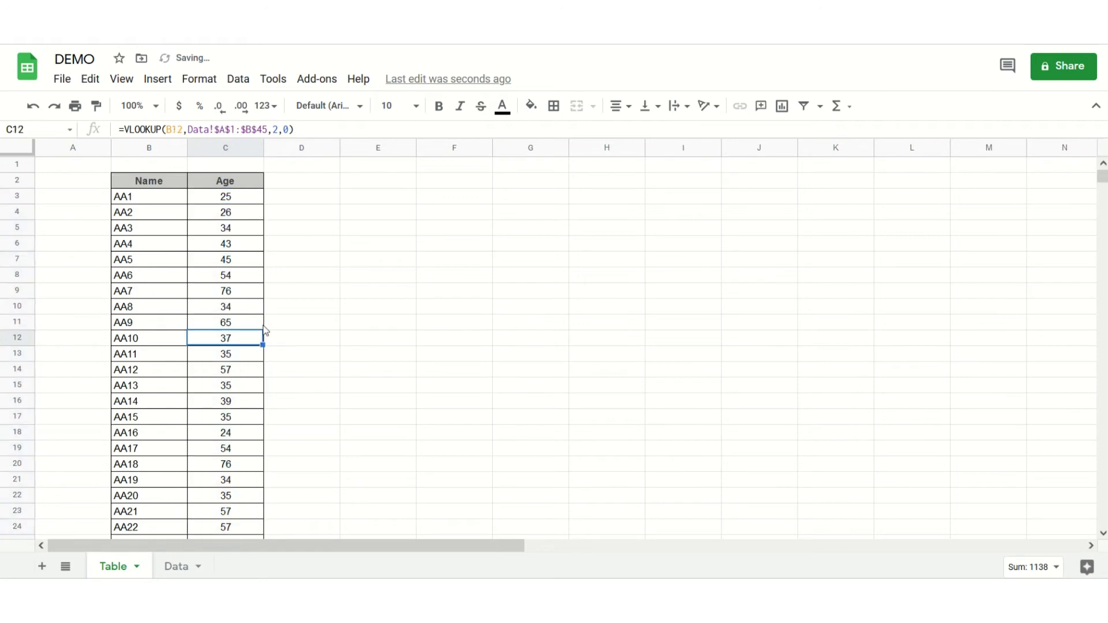
left_click(253, 215)
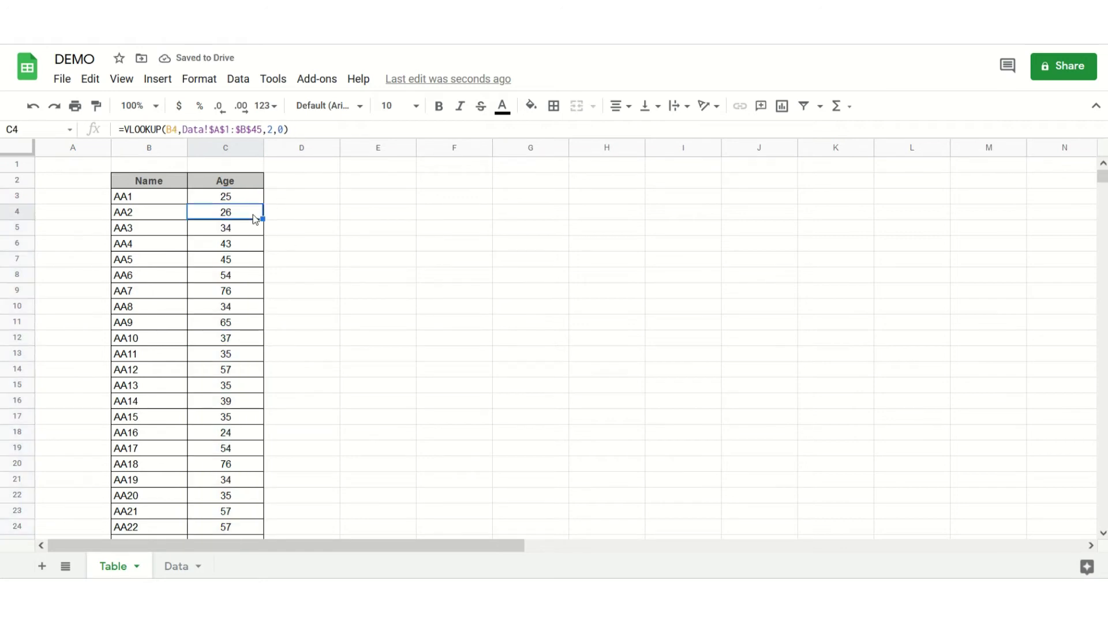
left_click(233, 198)
left_click(232, 222)
left_click(232, 198)
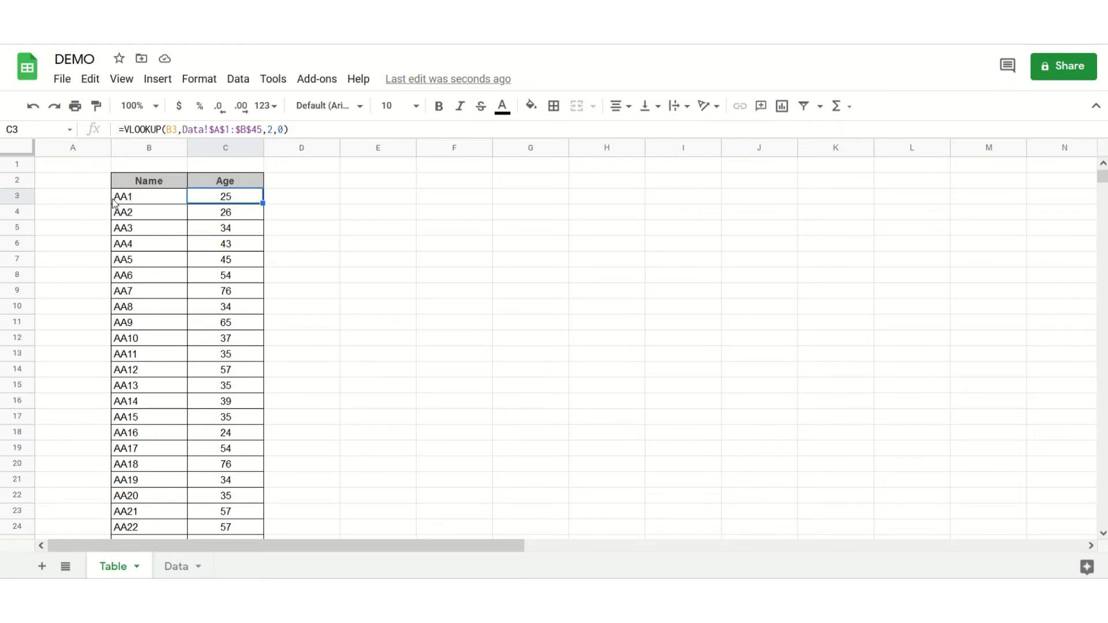
- Change the age of AA1 on the Data sheet to 35 and return to the Table sheet to check its lookup
left_click(166, 568)
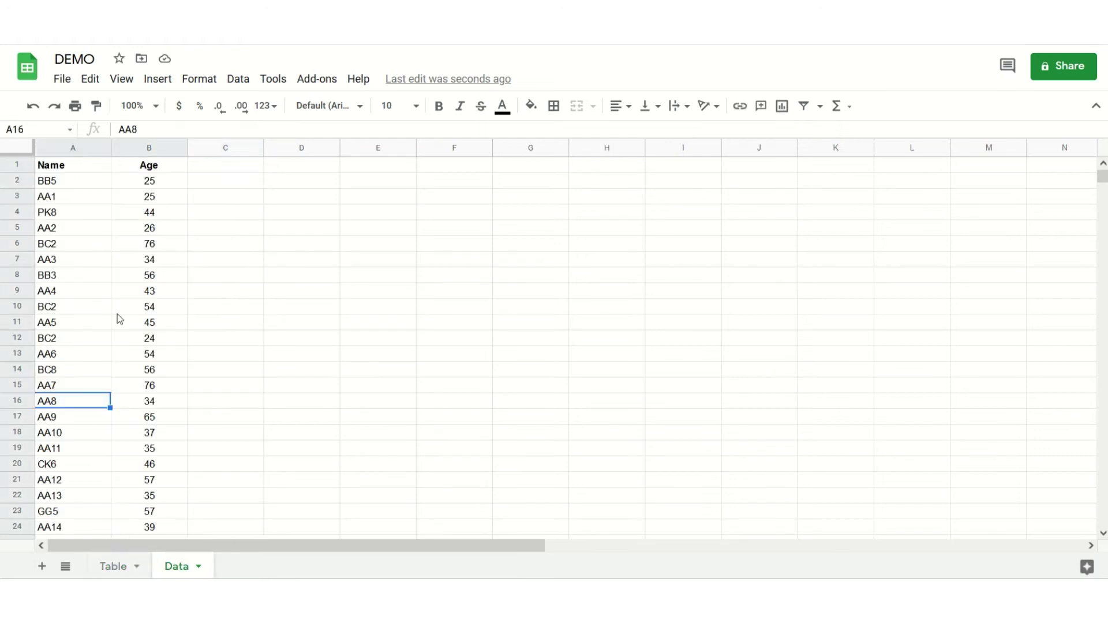
left_click(33, 197)
left_click(89, 198)
left_click(142, 198)
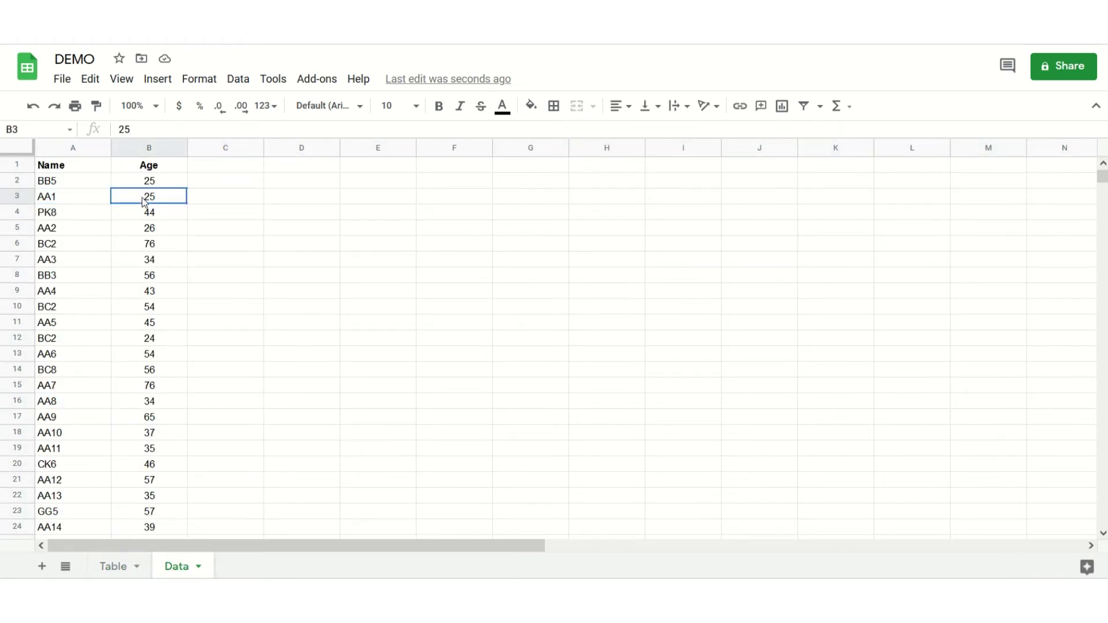
type("35")
key("Return")
left_click(107, 567)
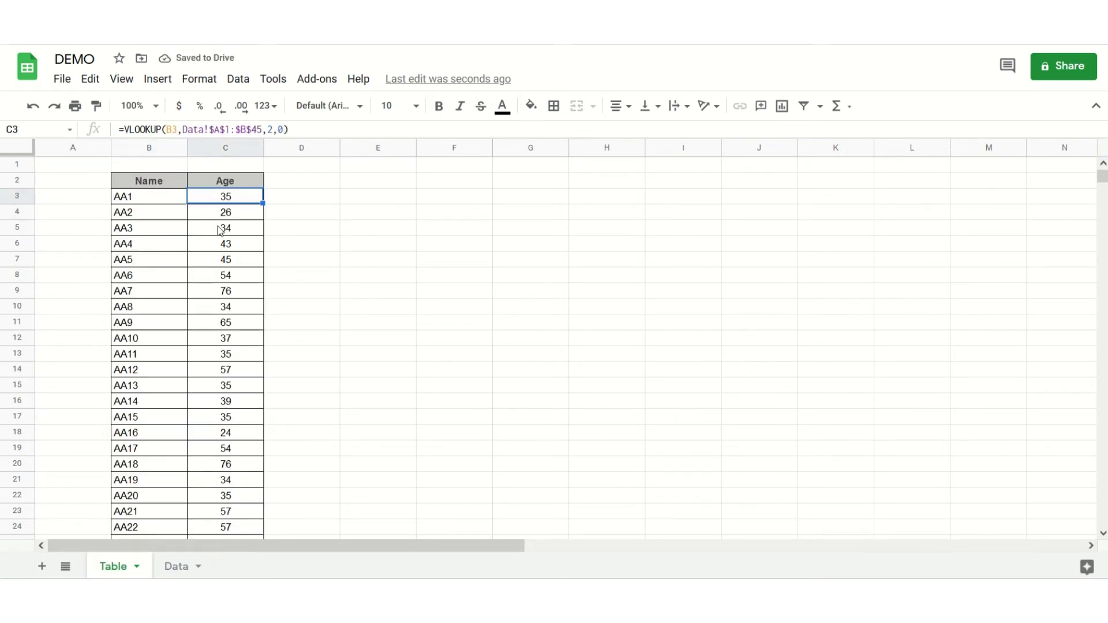
- Check the lookup formulas behind several ages in the Age column of the Table sheet
left_click(219, 227)
left_click(239, 201)
left_click(225, 359)
left_click(205, 244)
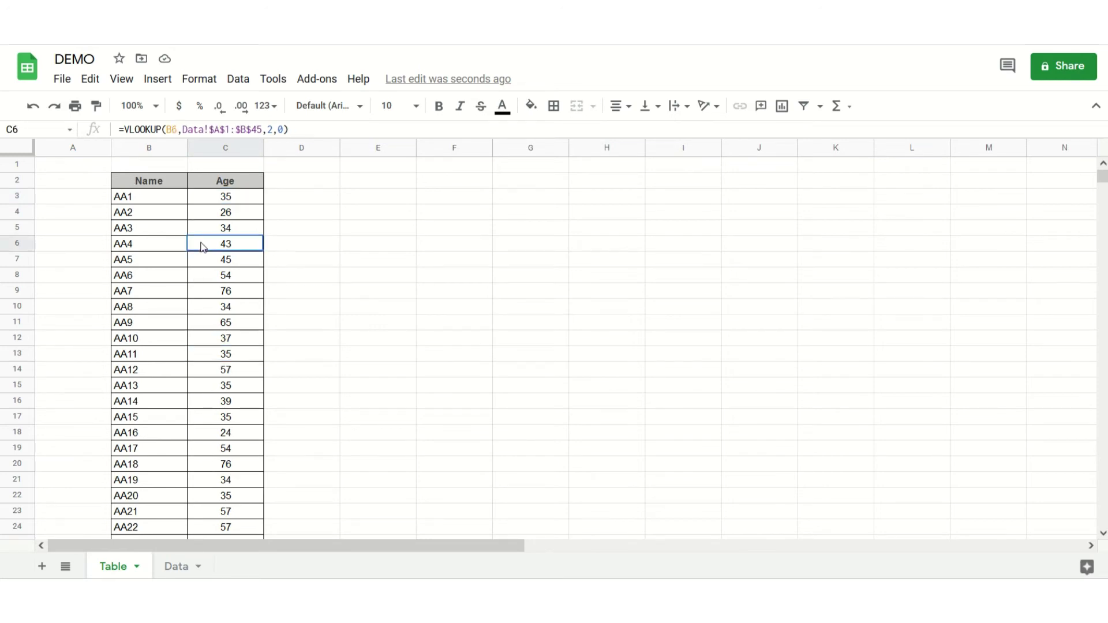
left_click(210, 294)
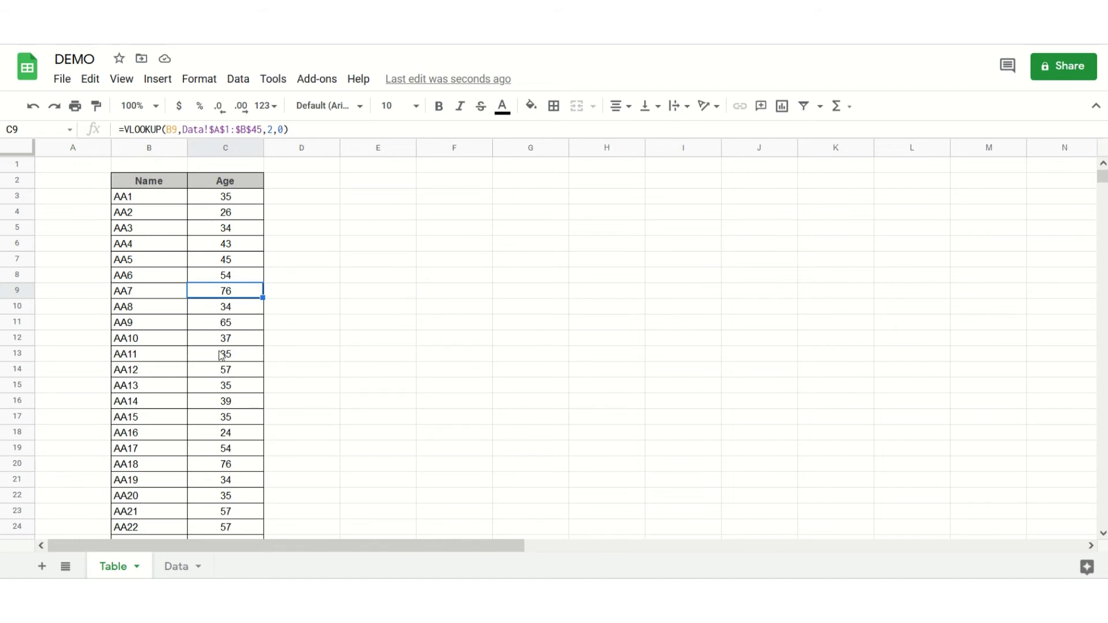
- Copy the table B2:C27 and paste it over itself as values only, and check that the Age cells hold plain values
left_click_drag(144, 188, 246, 454)
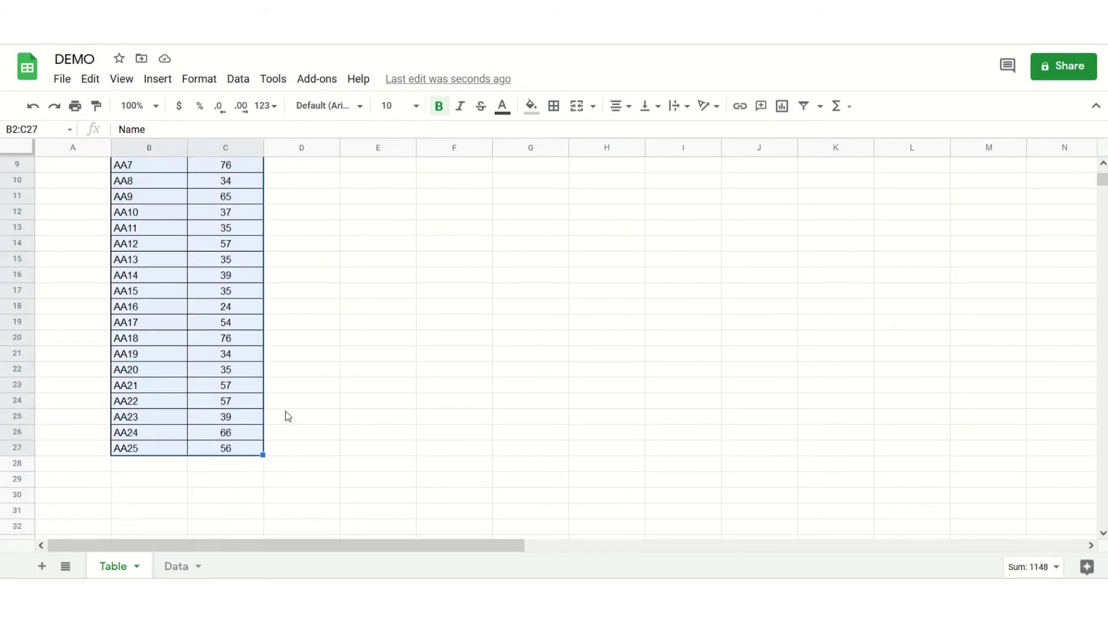
scroll(288, 416, "up", 3)
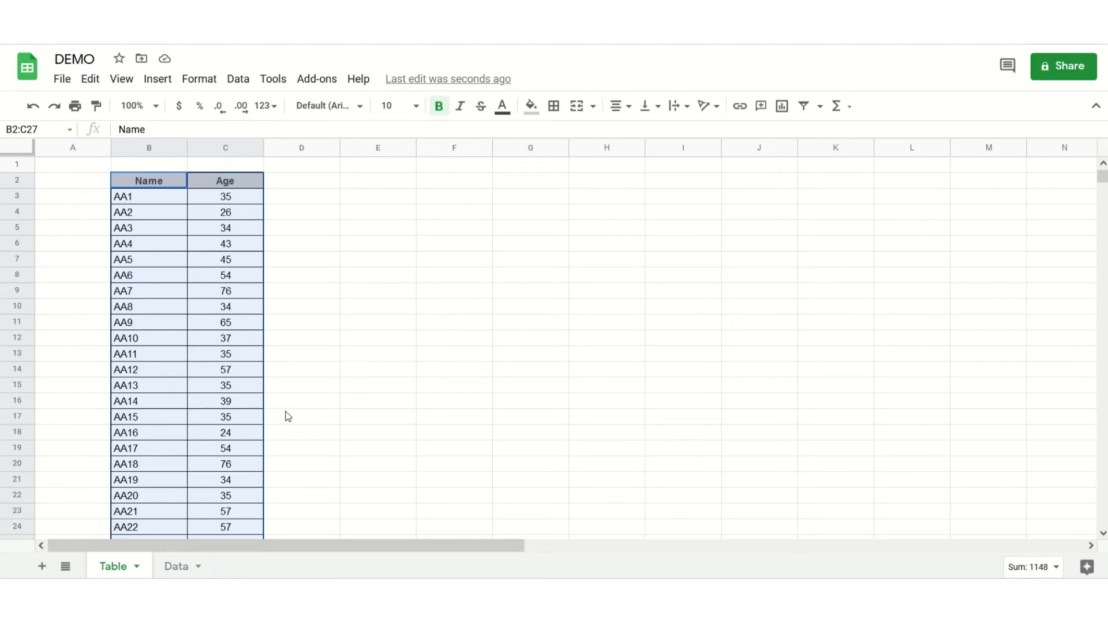
key("ctrl+c")
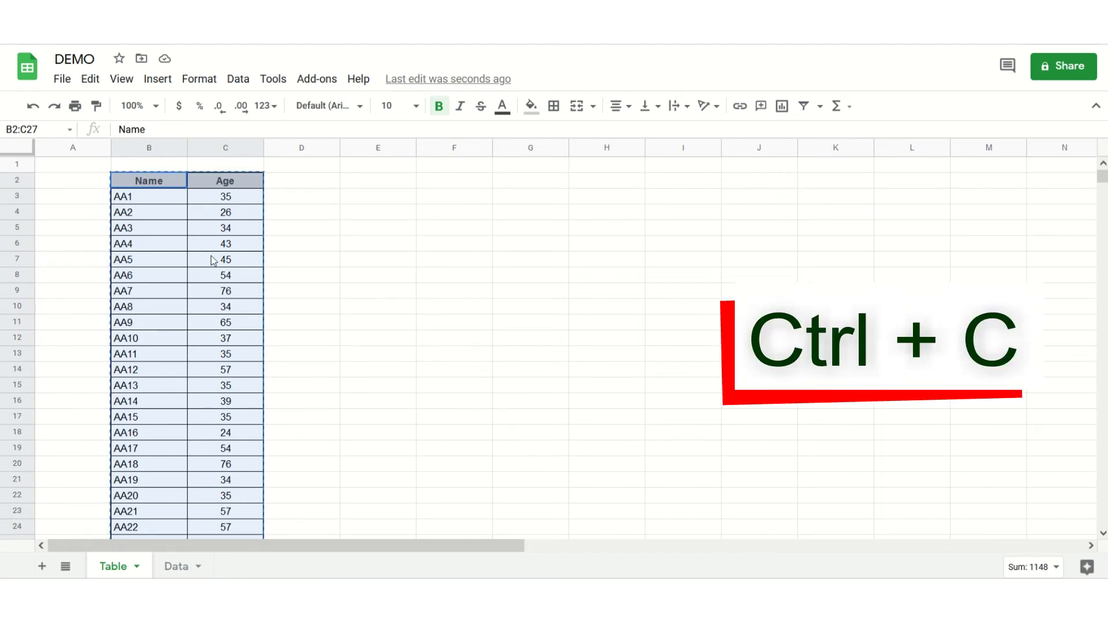
right_click(205, 246)
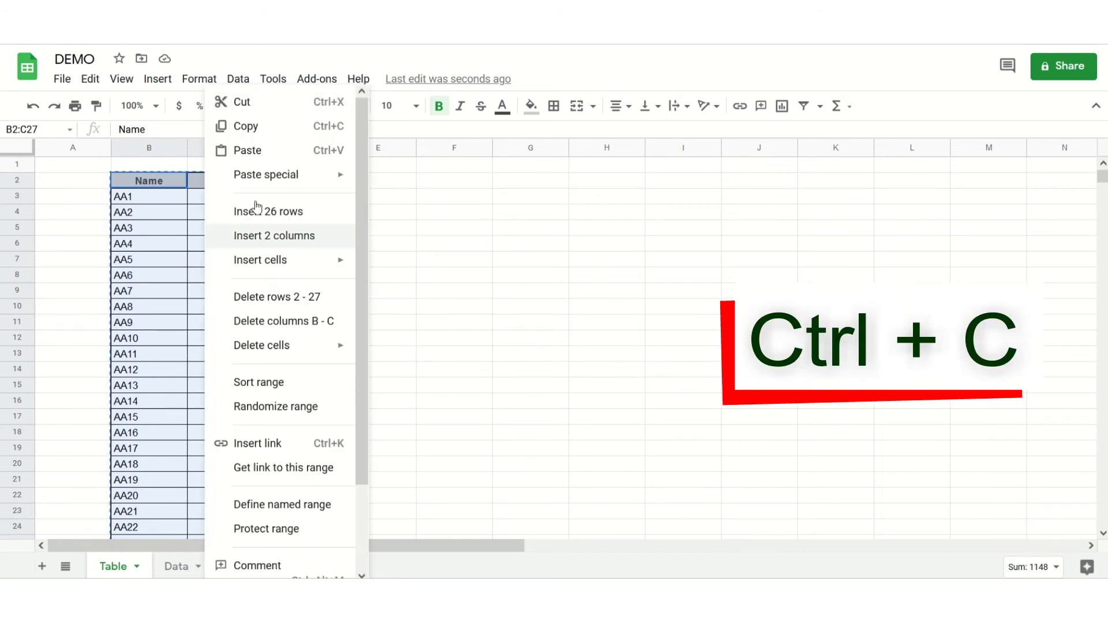
mouse_move(283, 173)
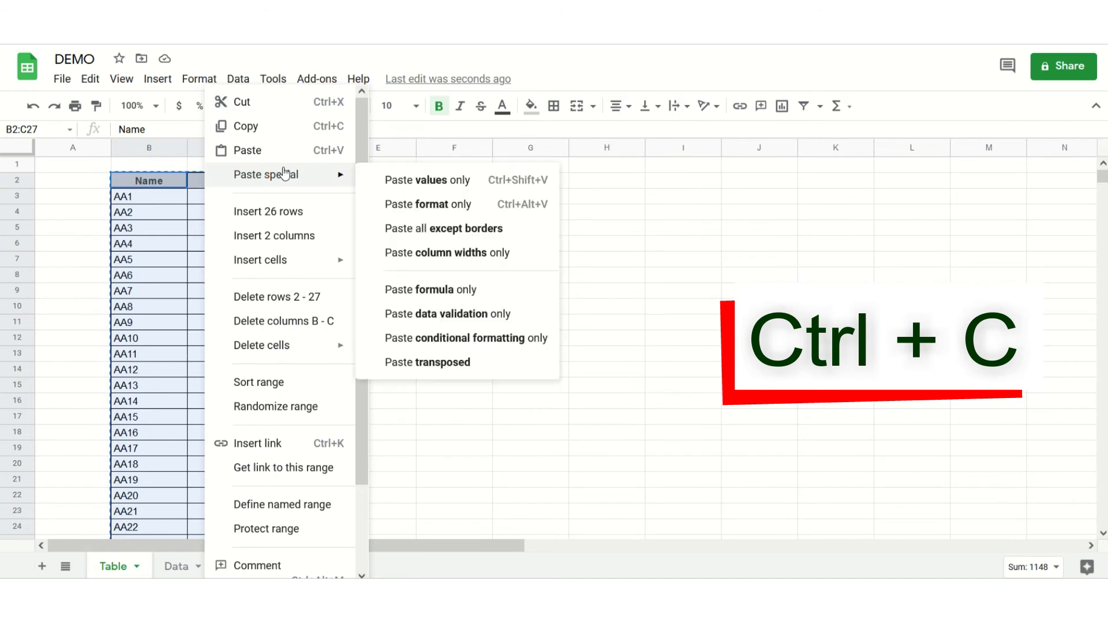
left_click(492, 189)
left_click(462, 257)
left_click(205, 242)
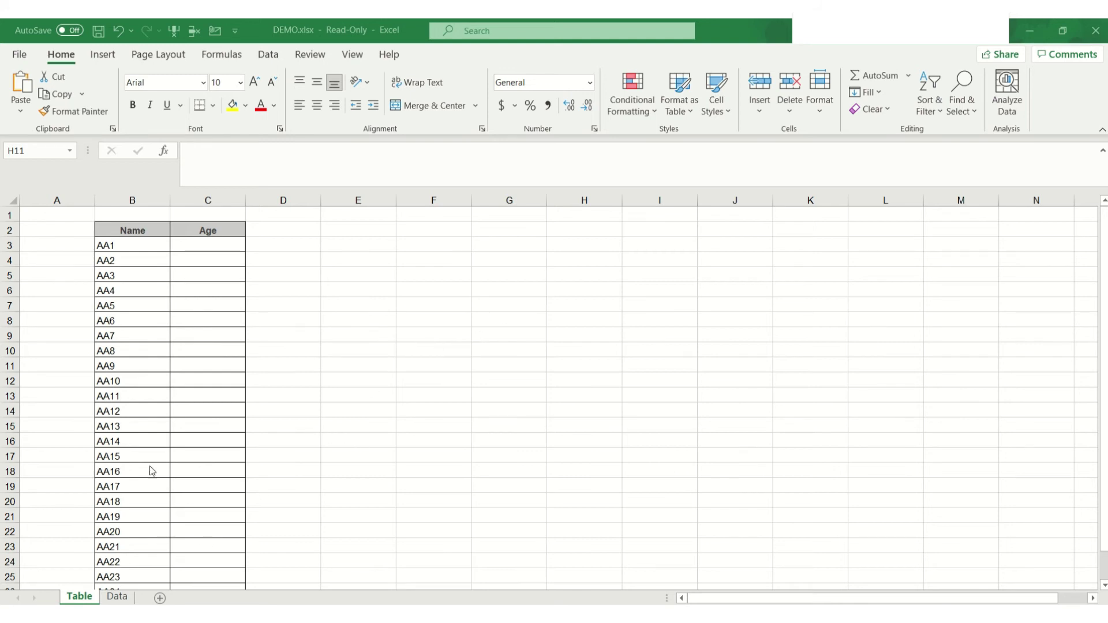
- Switch to the DEMO.xlsx workbook in Excel, review the names and ages on the Data sheet and return to the Table sheet
left_click(107, 602)
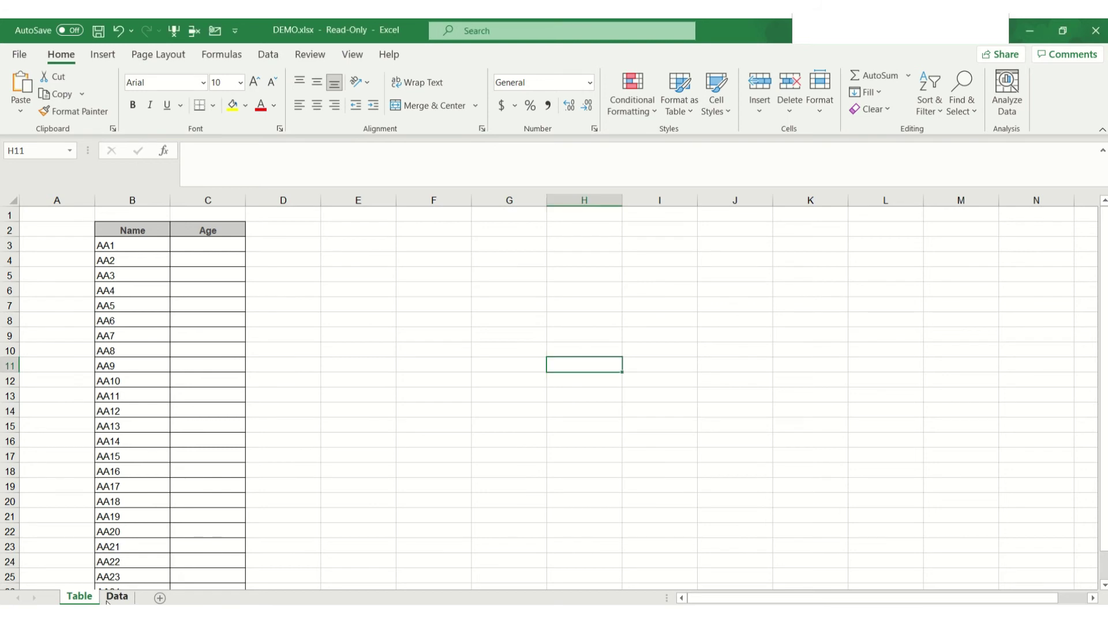
left_click(113, 600)
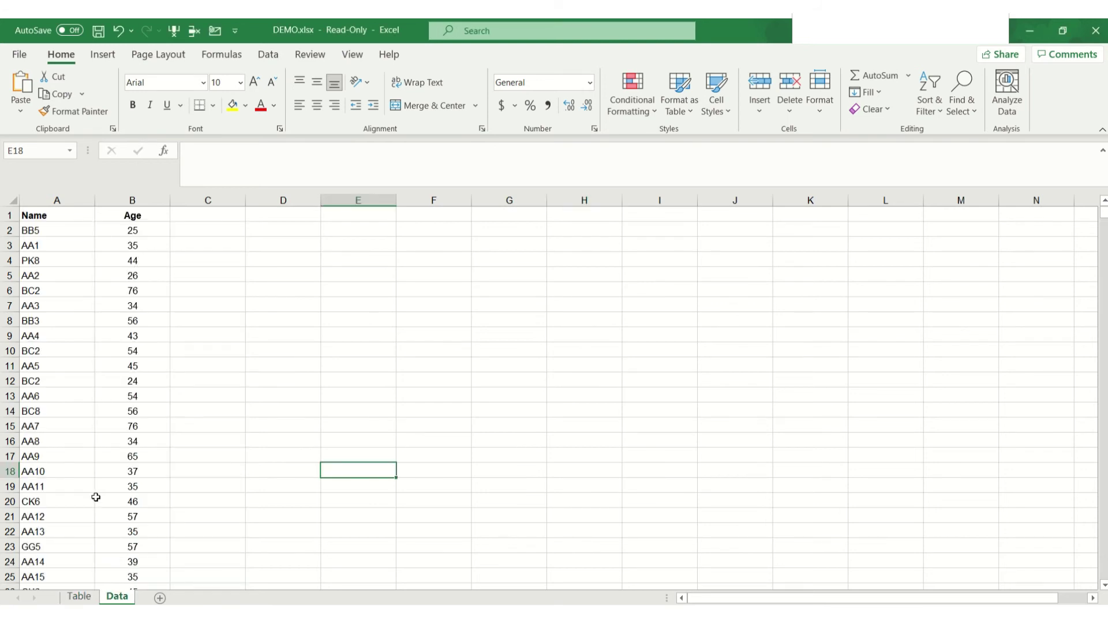
left_click(80, 598)
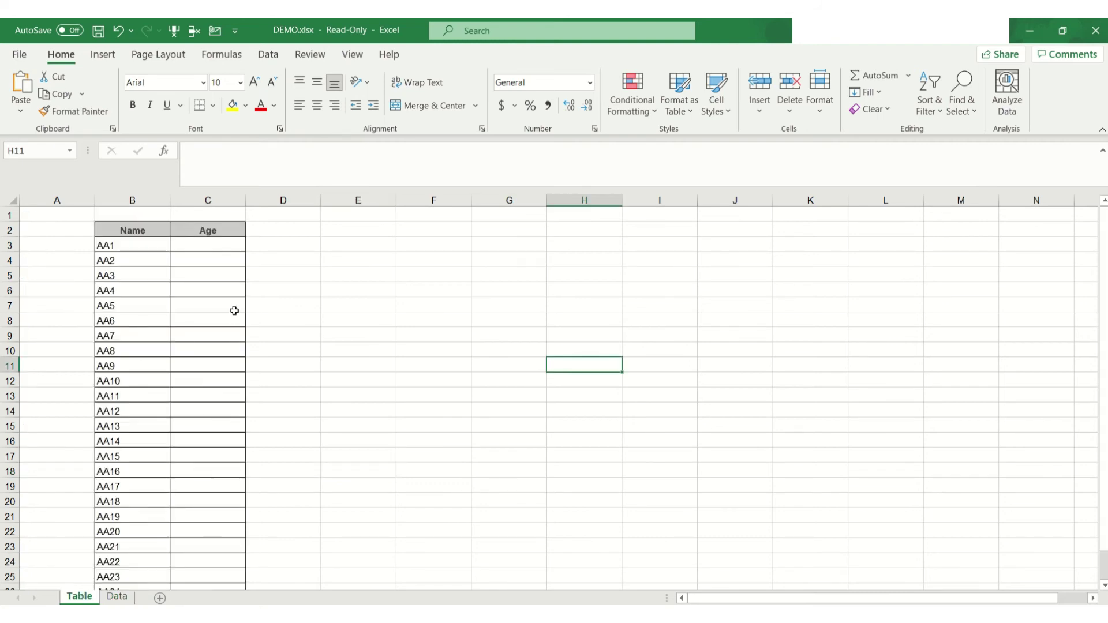
- Insert a VLOOKUP function in cell C3 with its function arguments dialog and set the lookup value to B3
left_click(223, 247)
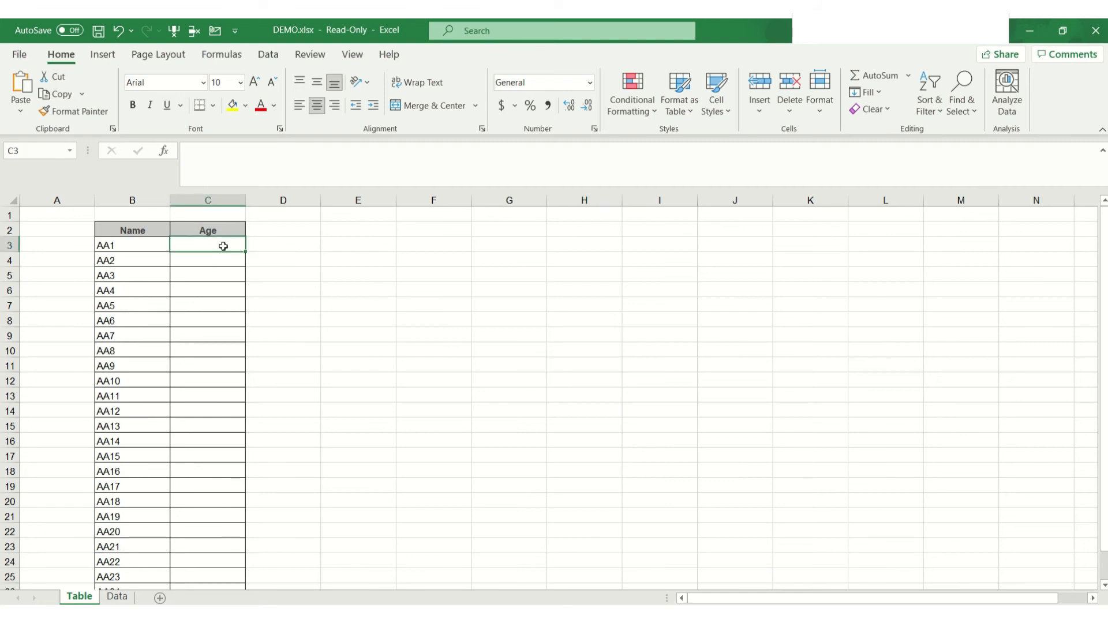
type("=v")
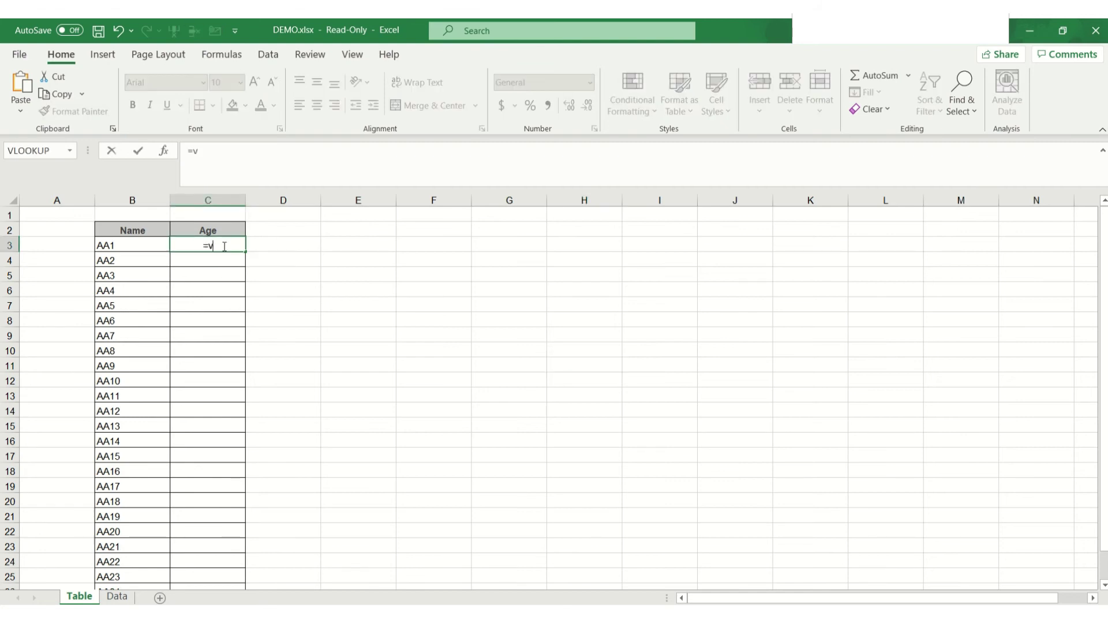
key("BackSpace")
left_click(70, 150)
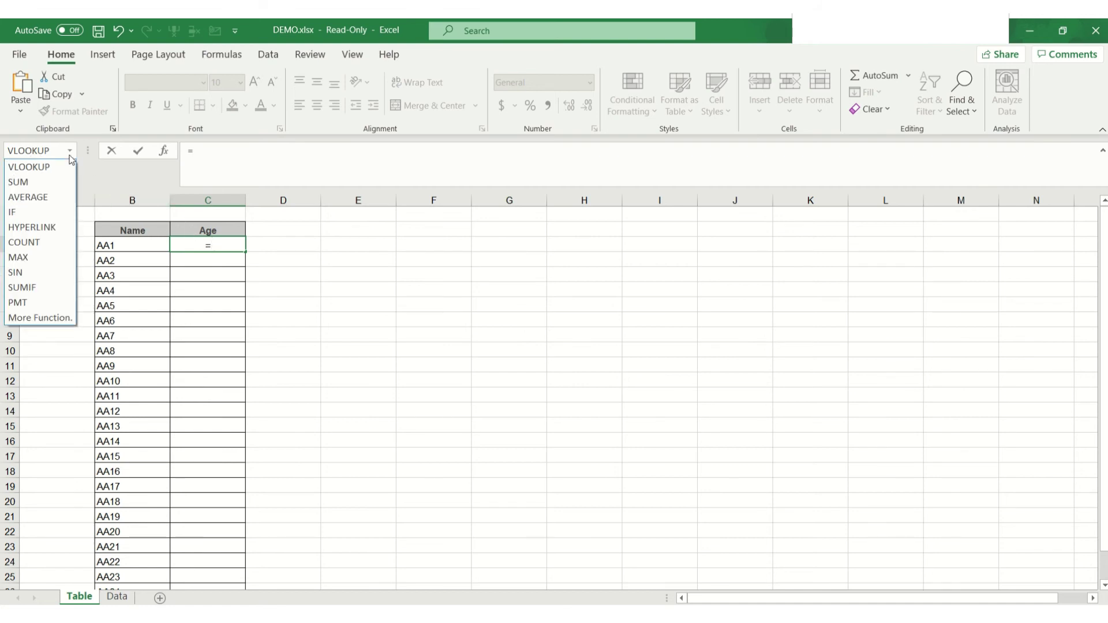
left_click(34, 169)
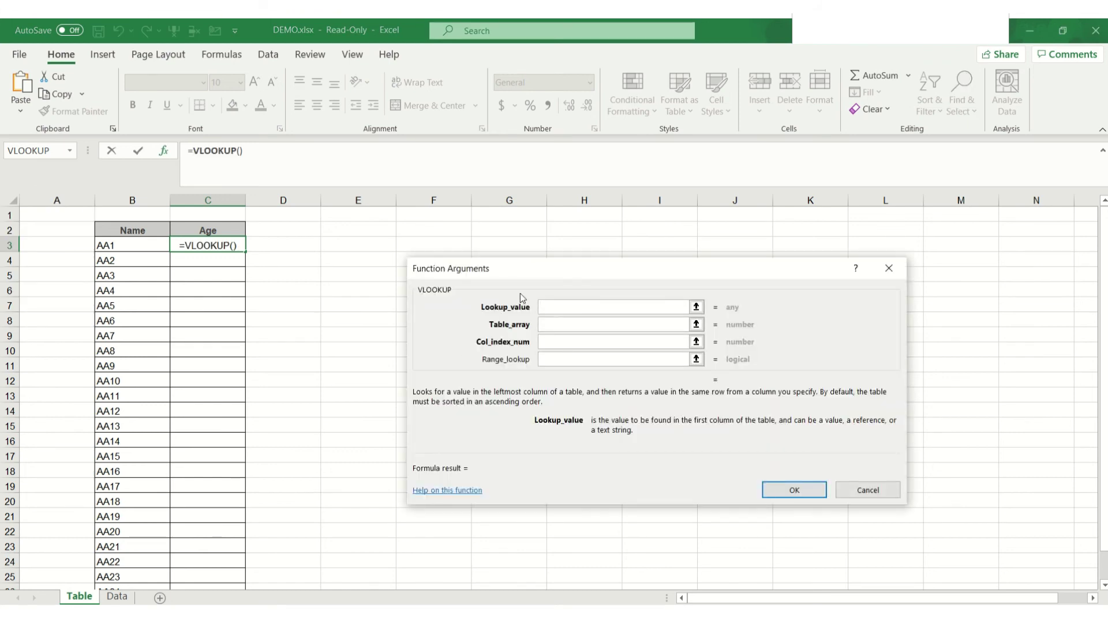
left_click_drag(531, 268, 482, 265)
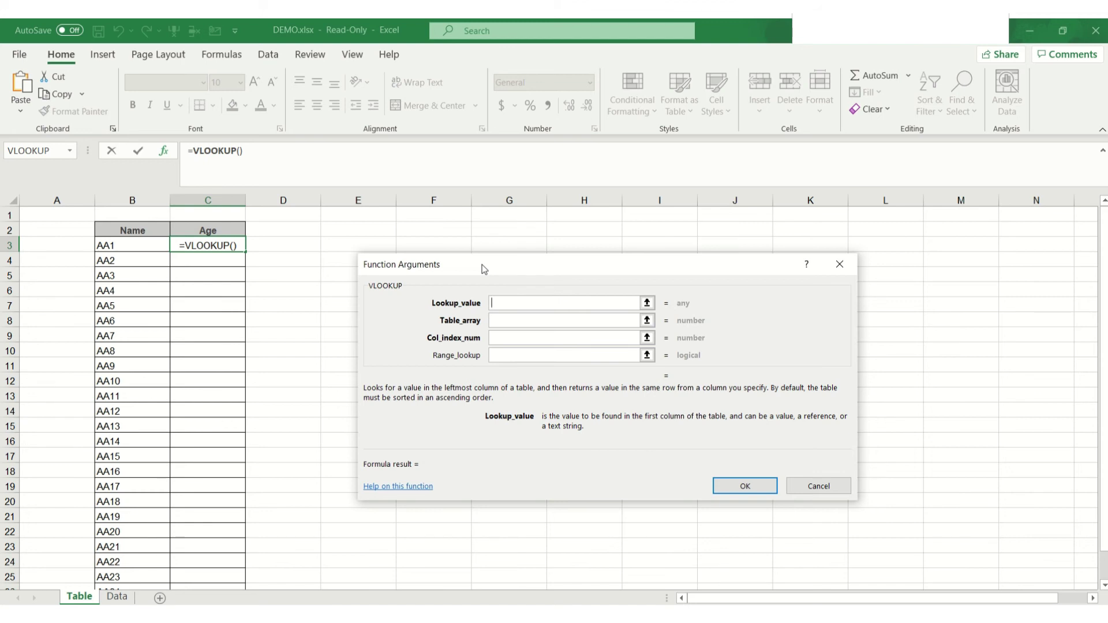
left_click_drag(483, 265, 460, 256)
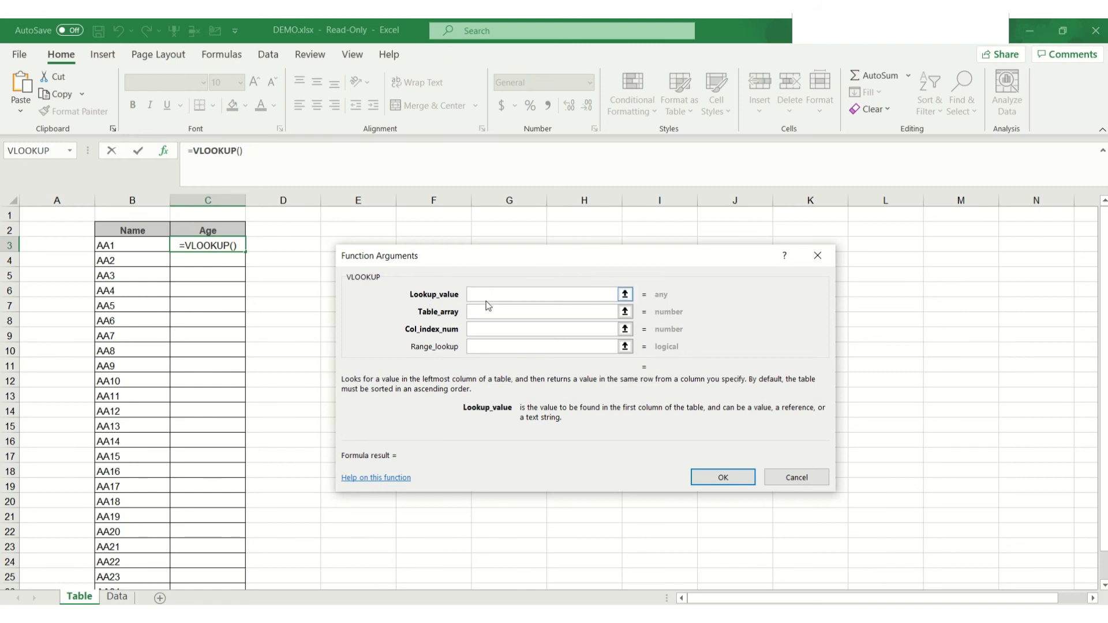
left_click(148, 248)
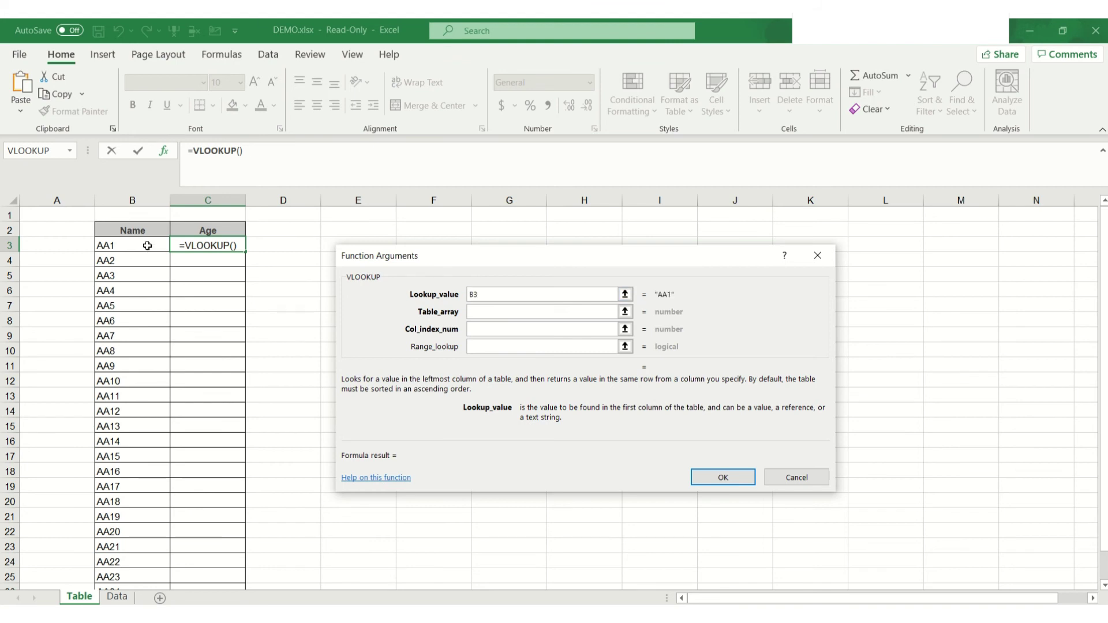
- Set the VLOOKUP table array to the Data sheet range A1:B45 as the absolute reference Data!$A$1:$B$45
left_click(487, 311)
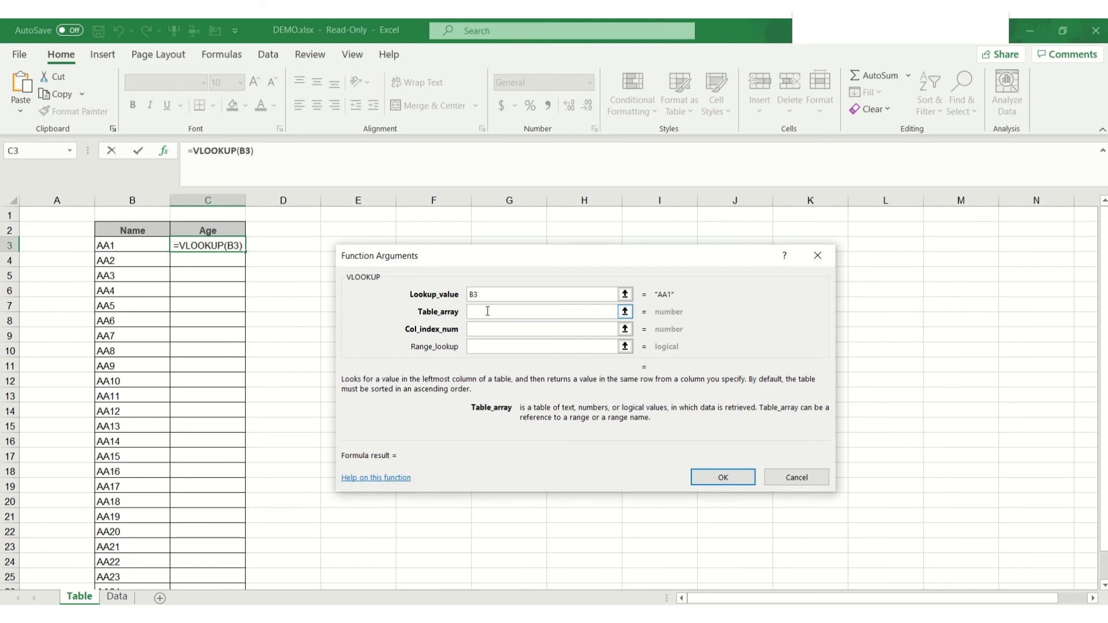
left_click(117, 597)
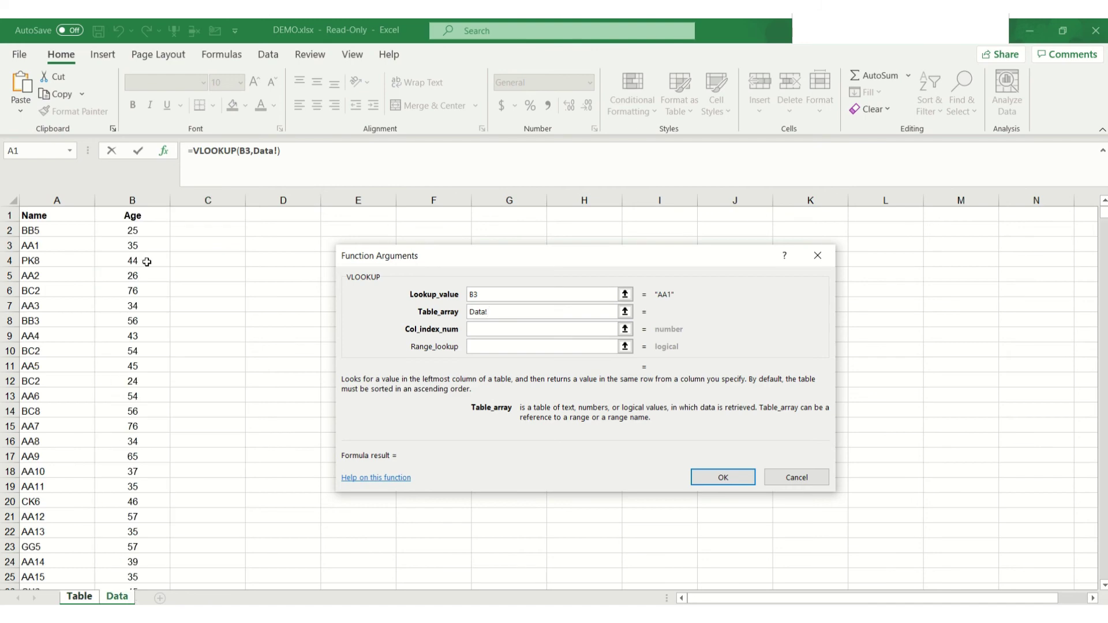
left_click_drag(52, 217, 114, 216)
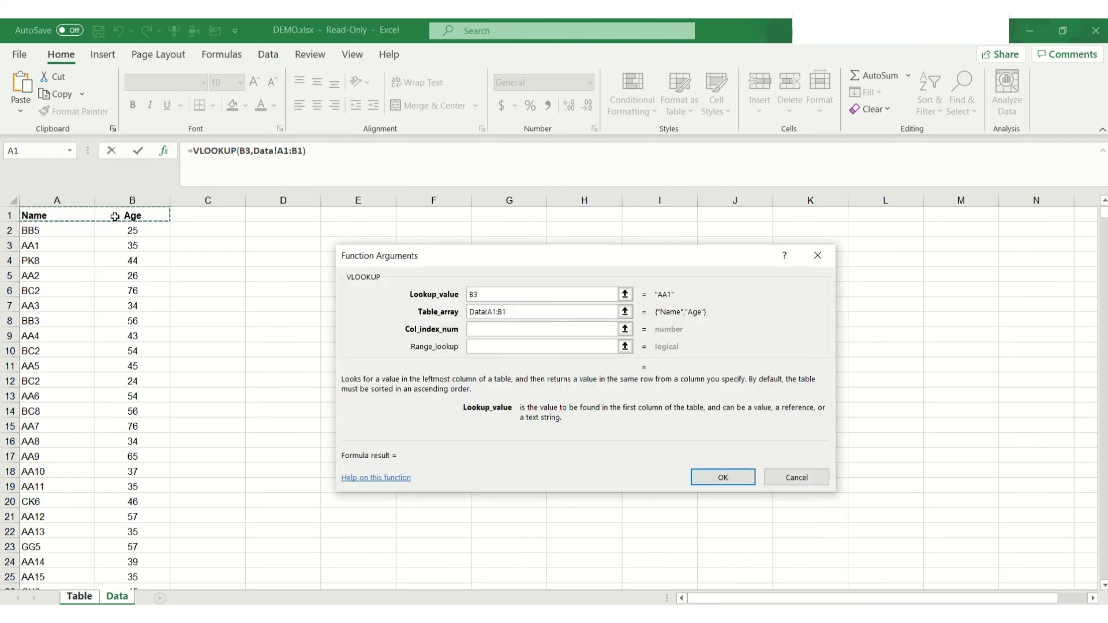
key("ctrl+shift+Down")
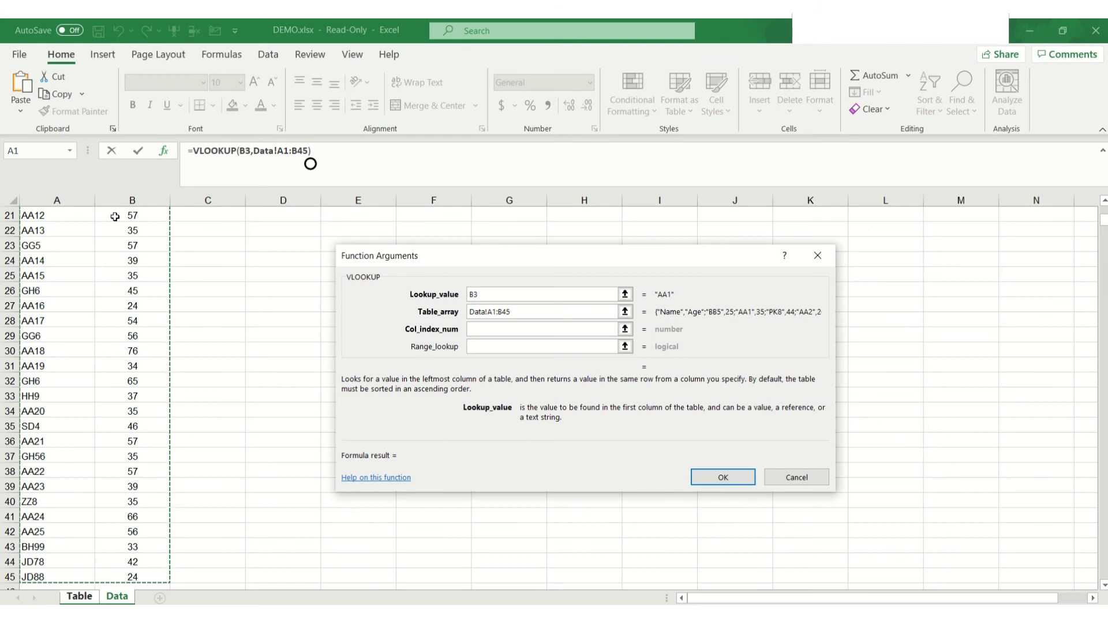
key("F4")
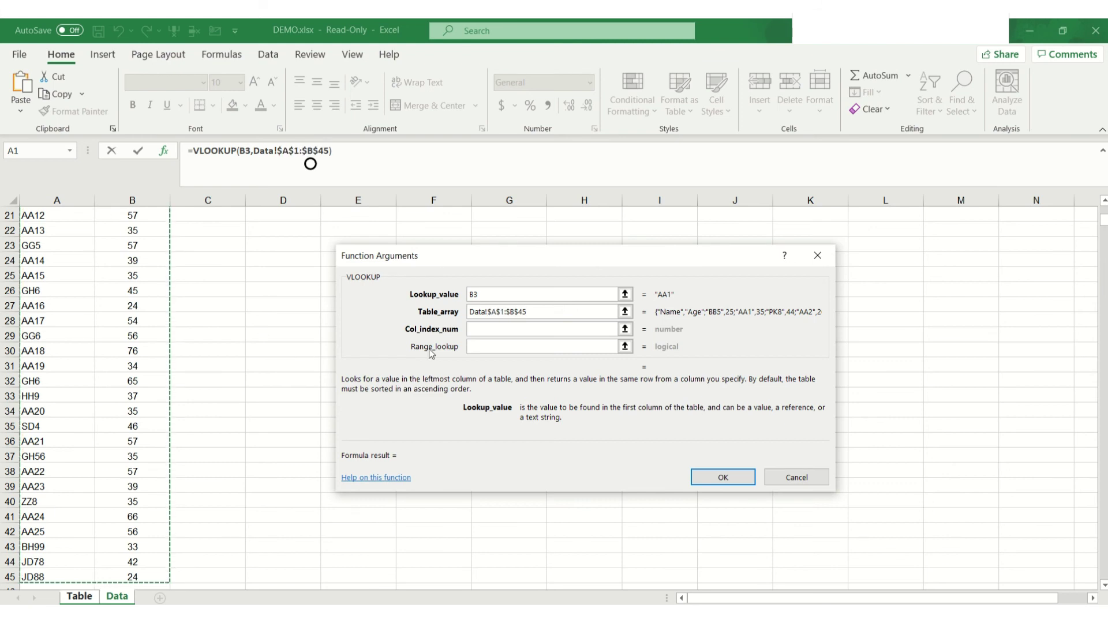
- Set the column index to 2 and the range lookup to 0 for an exact match, and enter the VLOOKUP
left_click(519, 330)
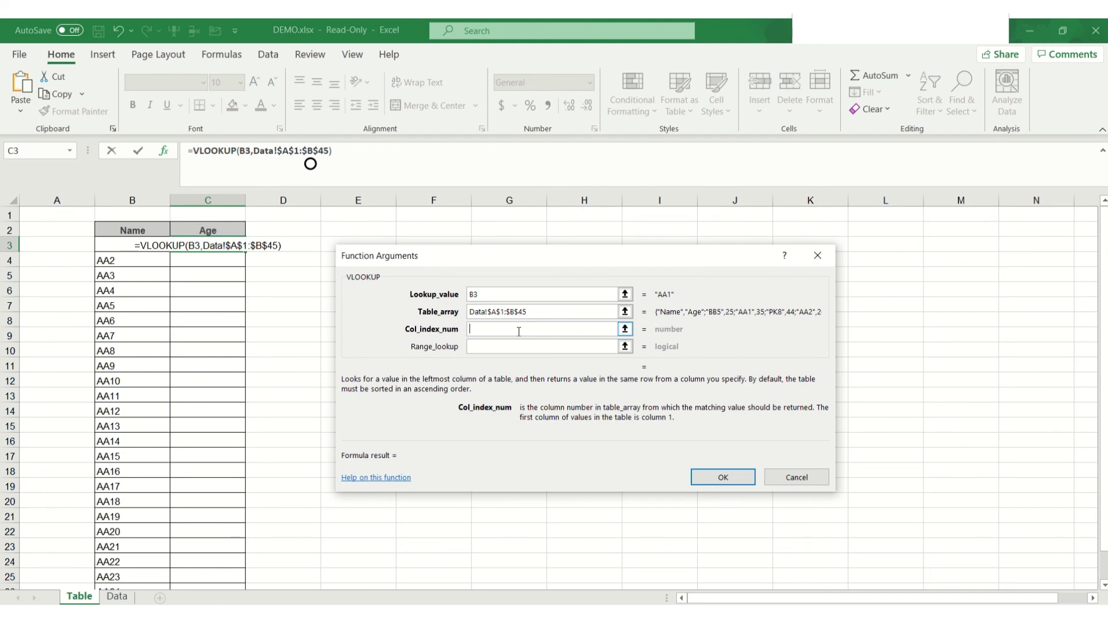
type("2")
key("Tab")
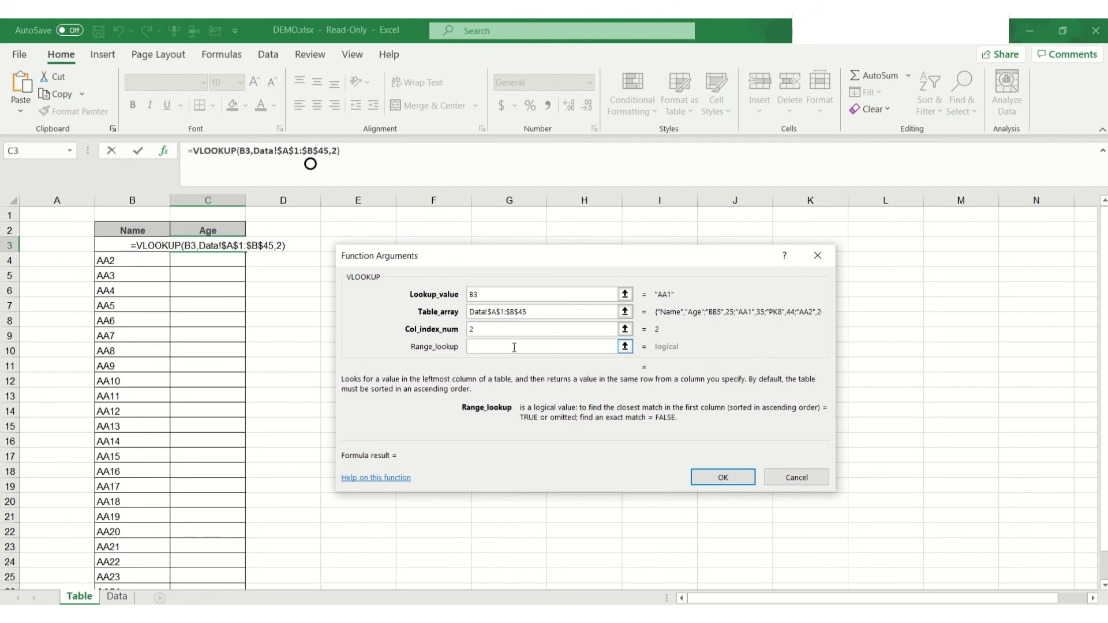
type("0")
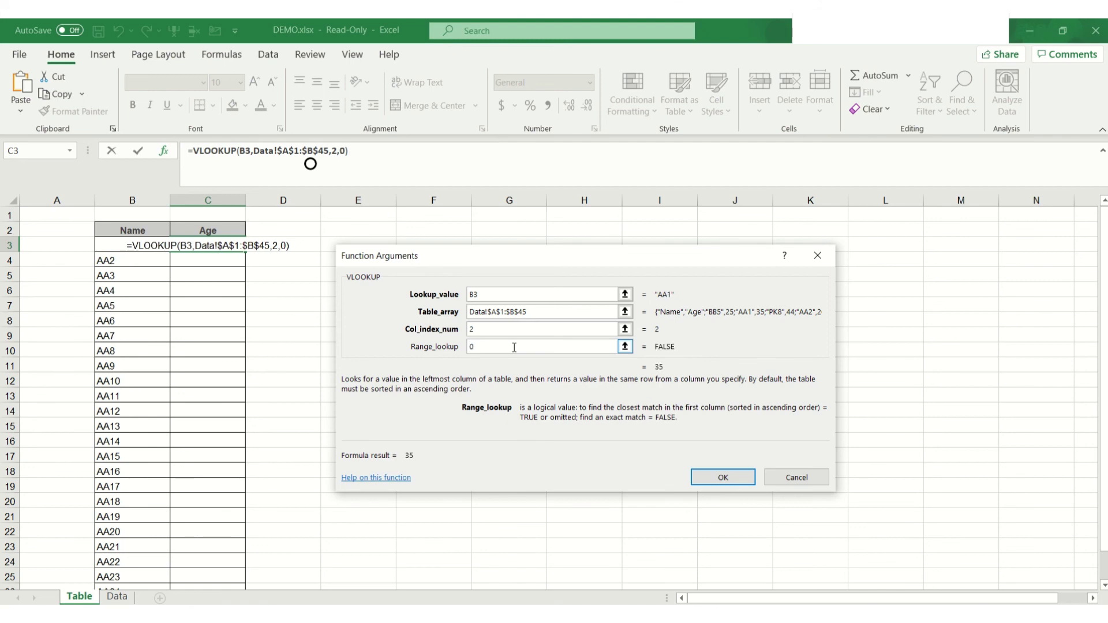
left_click(721, 477)
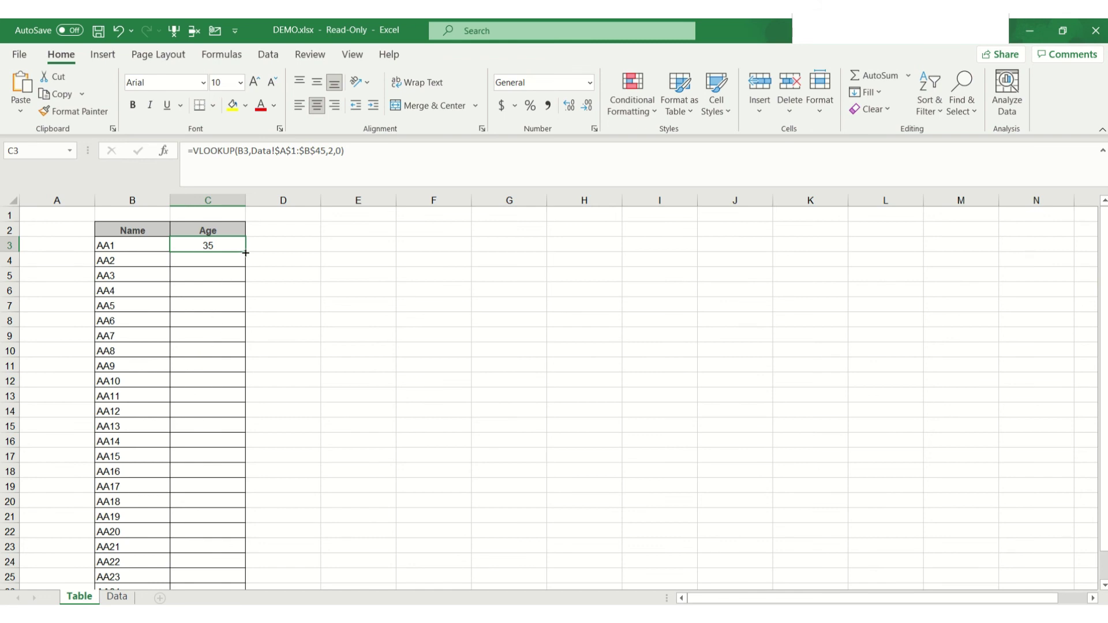
- Fill the C3 VLOOKUP down the Age column of the Excel table and check the copied formulas in C11 and C19
left_click_drag(246, 253, 236, 560)
scroll(216, 505, "up", 1)
left_click(241, 361)
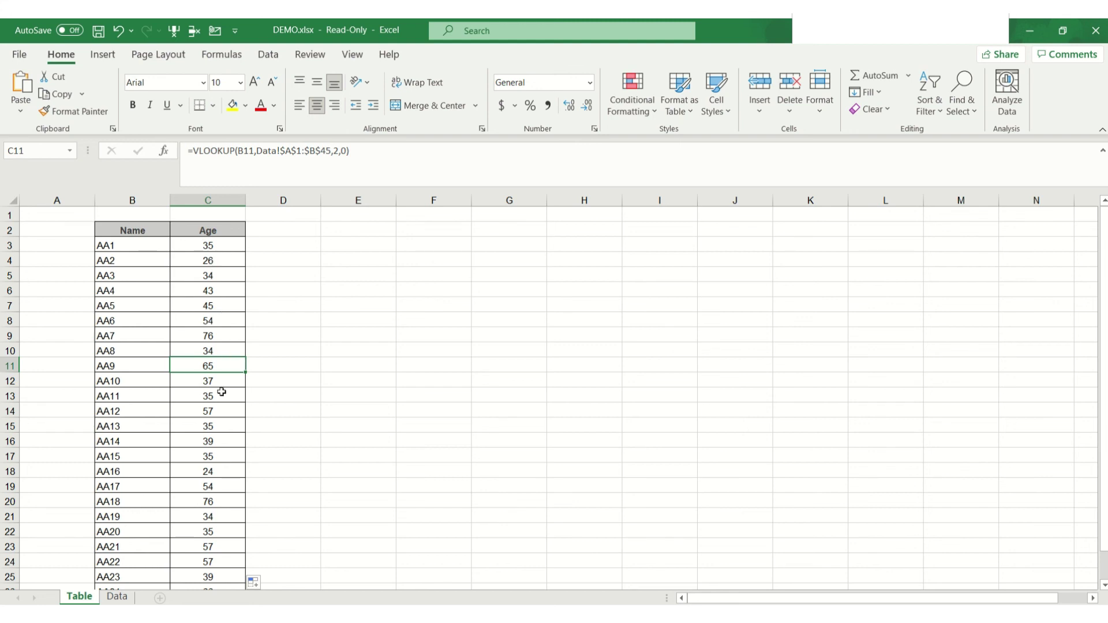
left_click(217, 483)
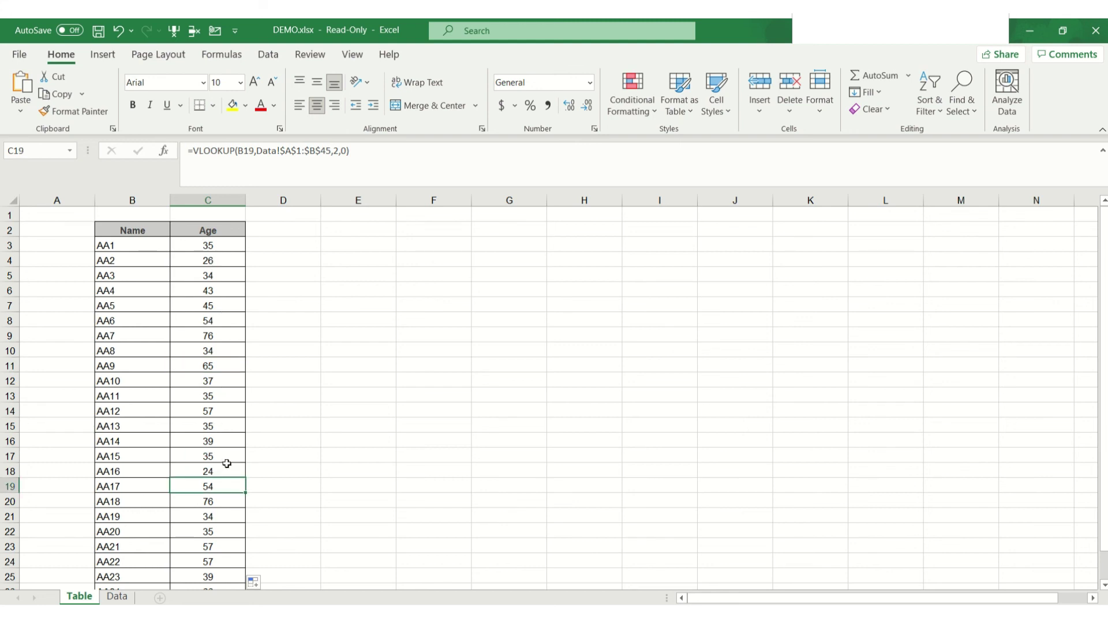